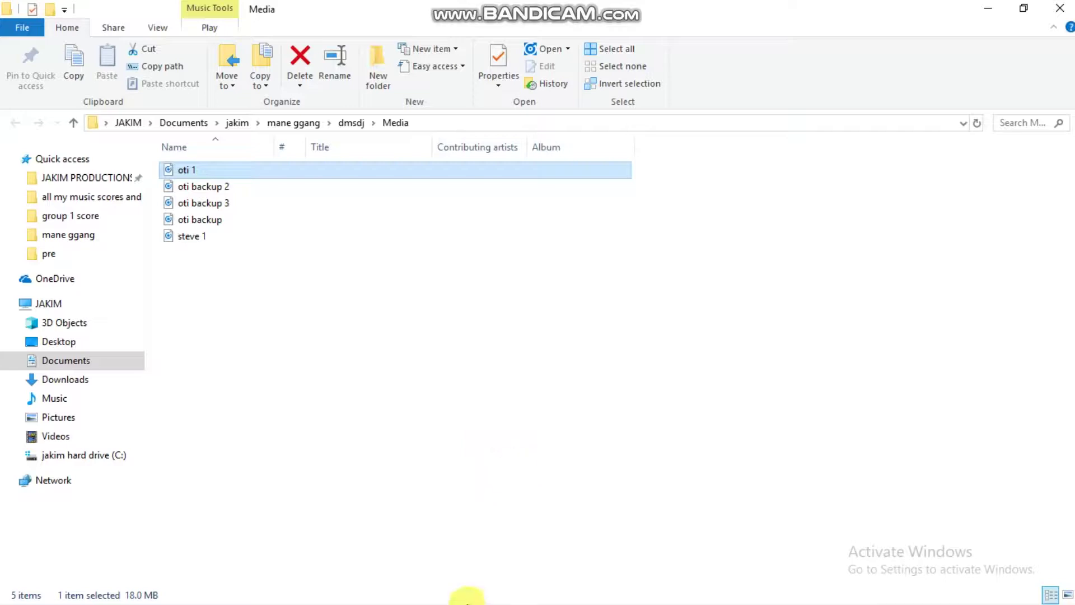
Select the oti 1 file in the Media folder and drag it toward FL Studio 12
right_click(506, 480)
click(429, 454)
click(430, 448)
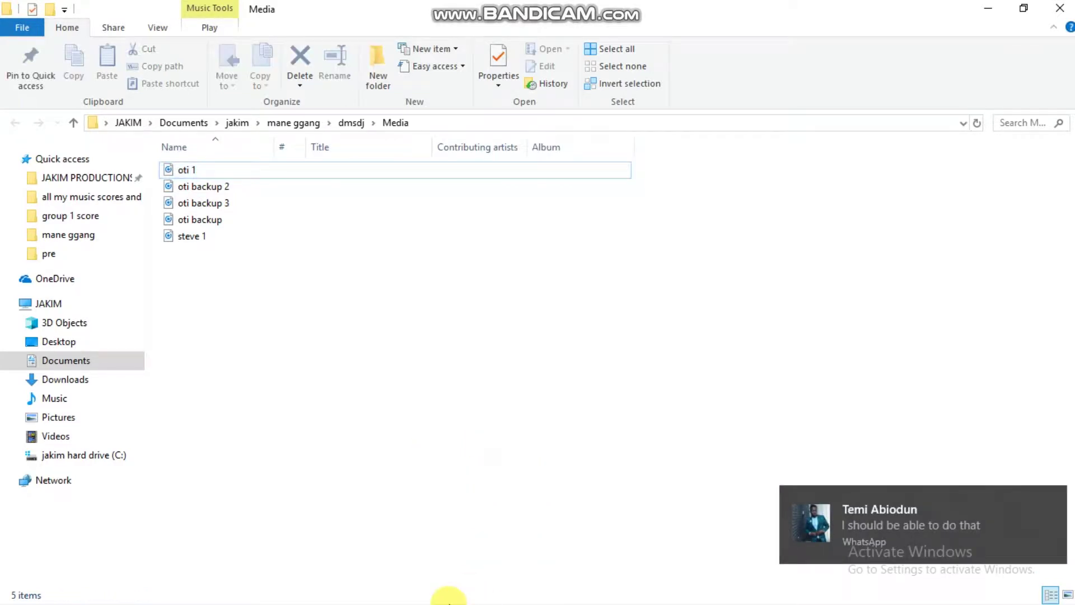
key(super)
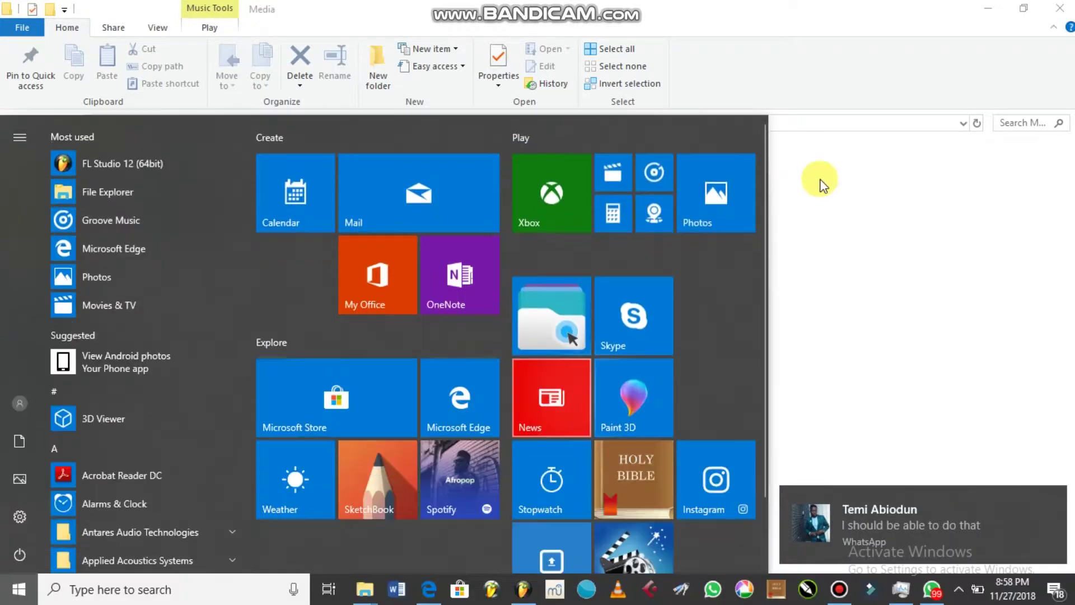
key(super)
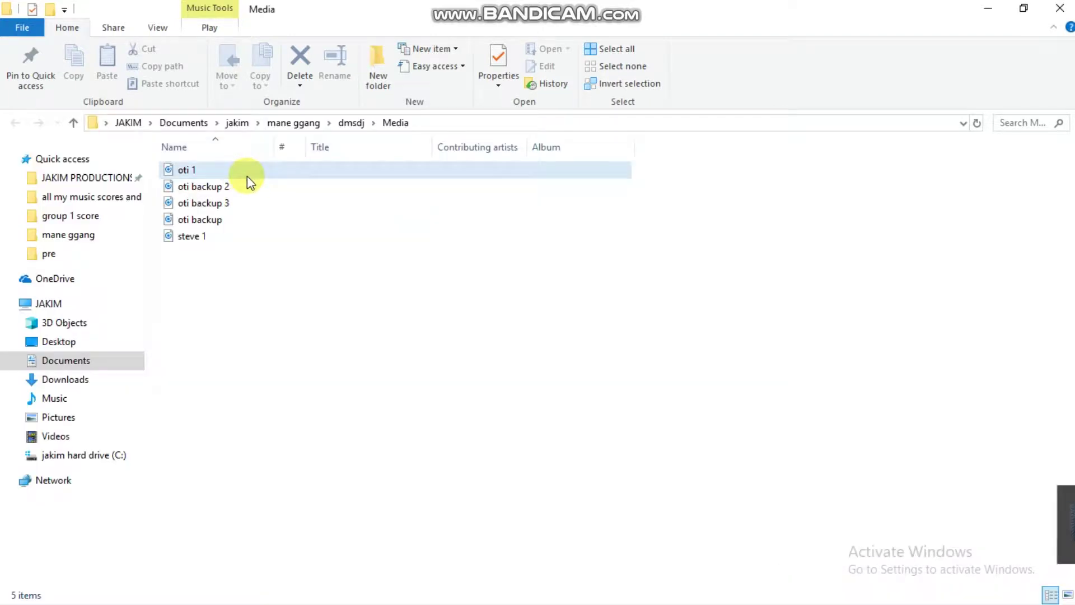
right_click(247, 176)
drag(247, 176, 356, 151)
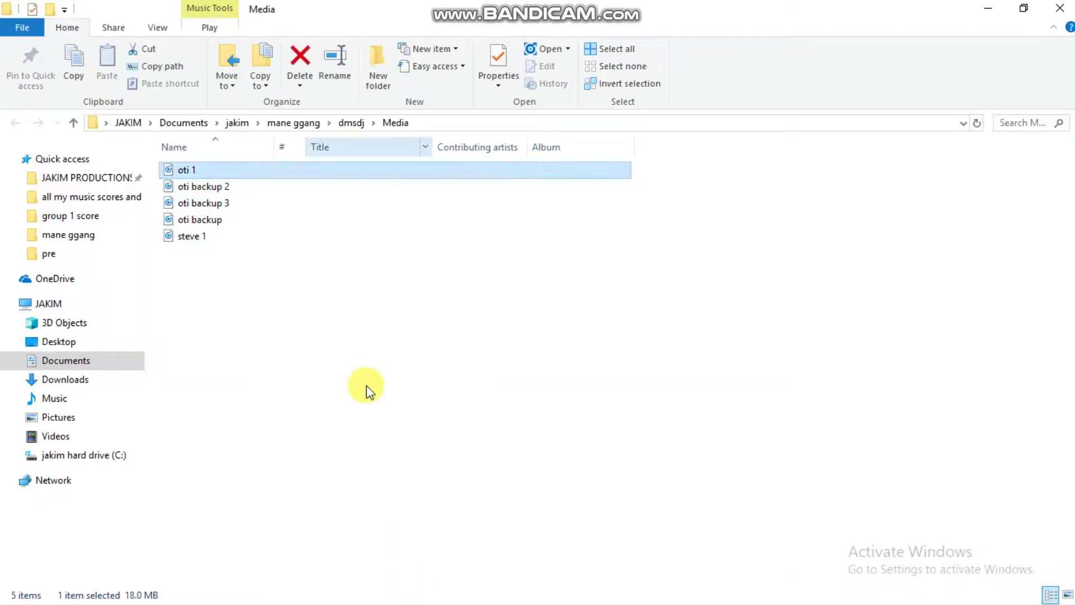
click(368, 392)
key(super)
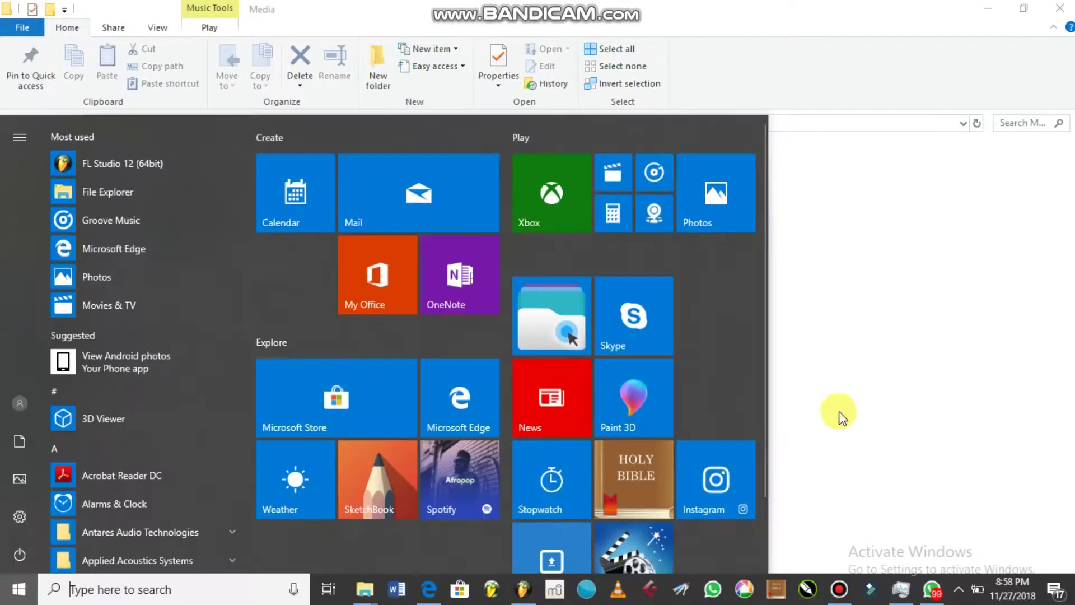
key(Escape)
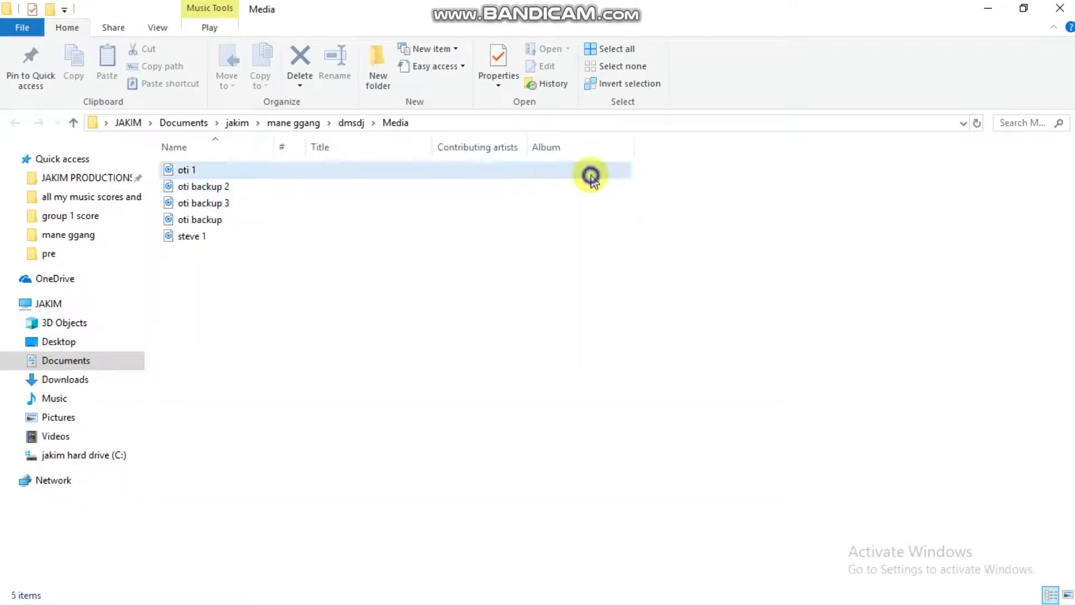
drag(592, 176, 311, 273)
Place the oti 1 clip at the start of Track 2 and mute the steve 1 clip
key(super)
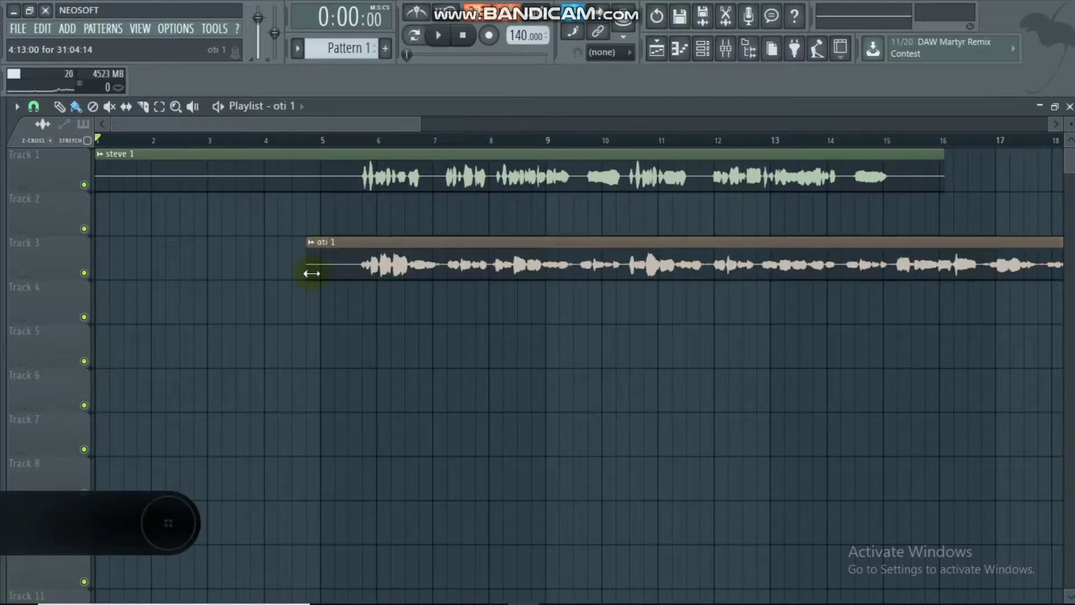
drag(415, 259, 119, 213)
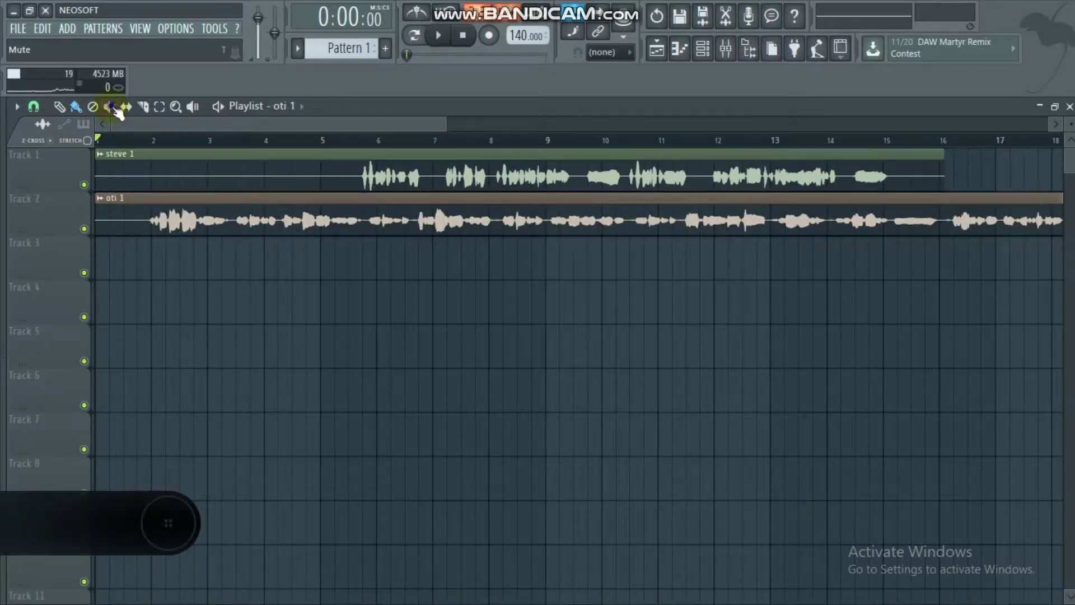
click(153, 171)
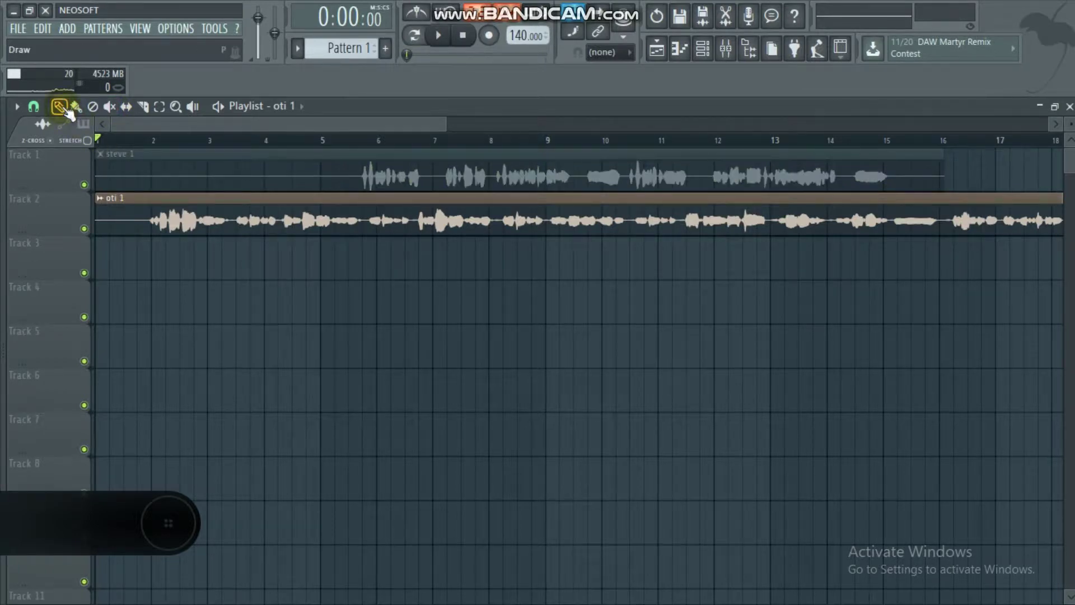
Route the oti 1 channel to mixer insert 2 and replay from the beginning
double_click(209, 208)
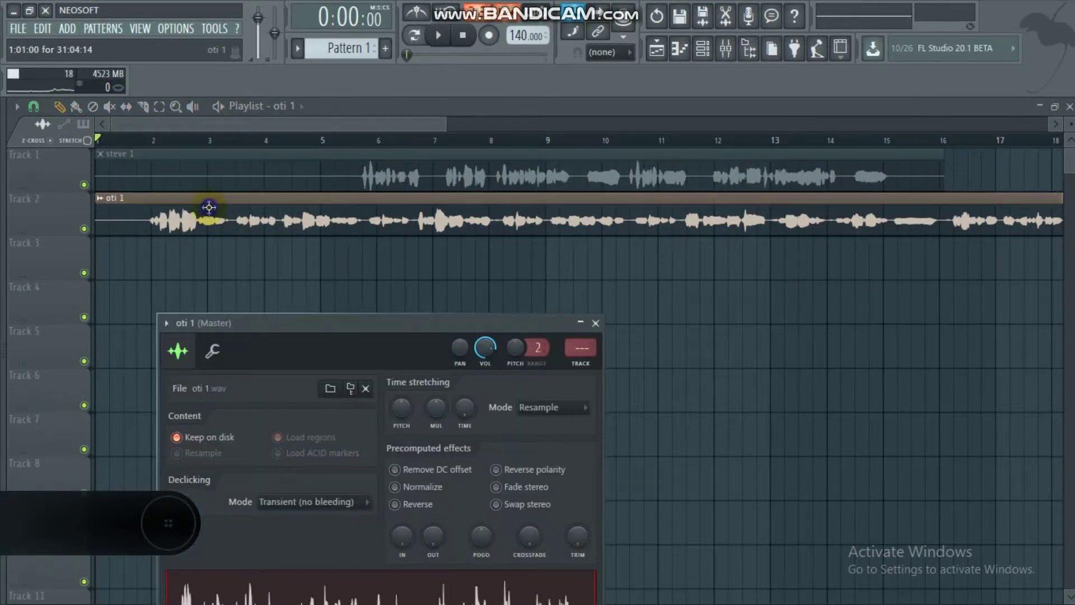
key(Escape)
key(space)
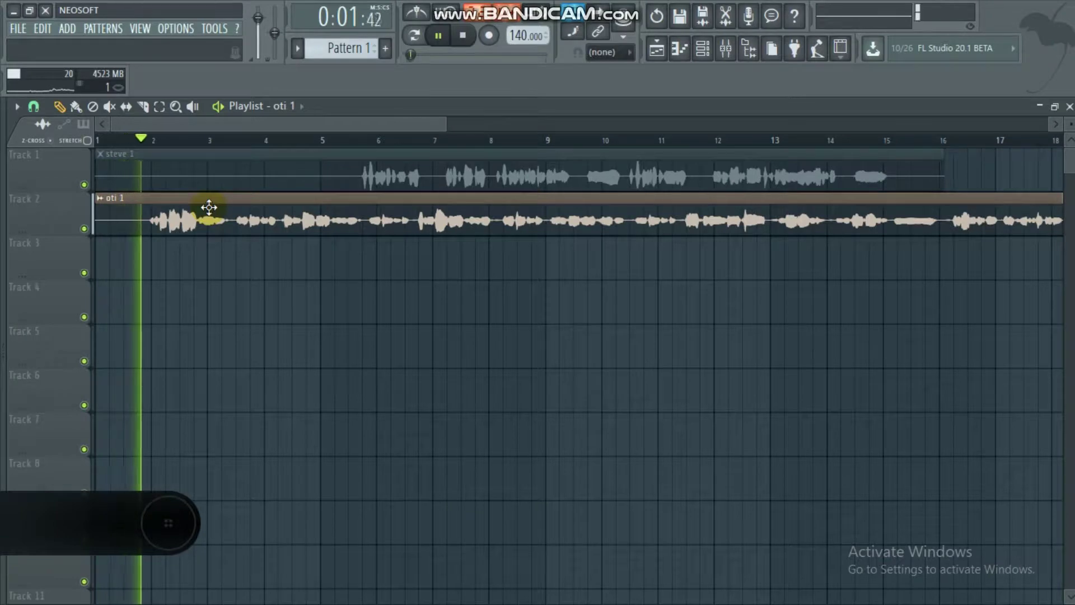
double_click(232, 214)
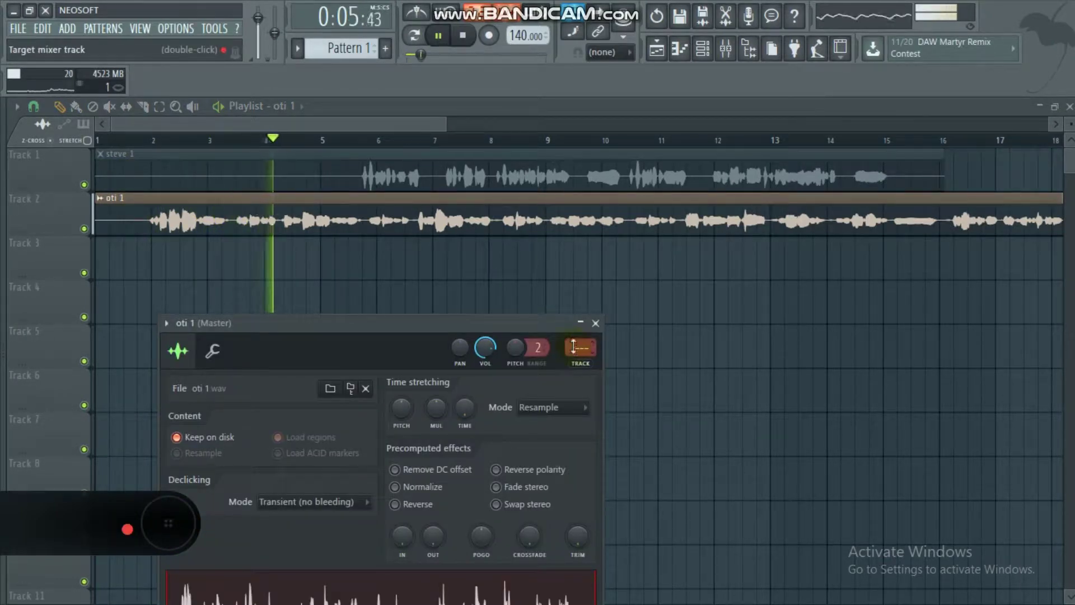
drag(582, 349, 583, 339)
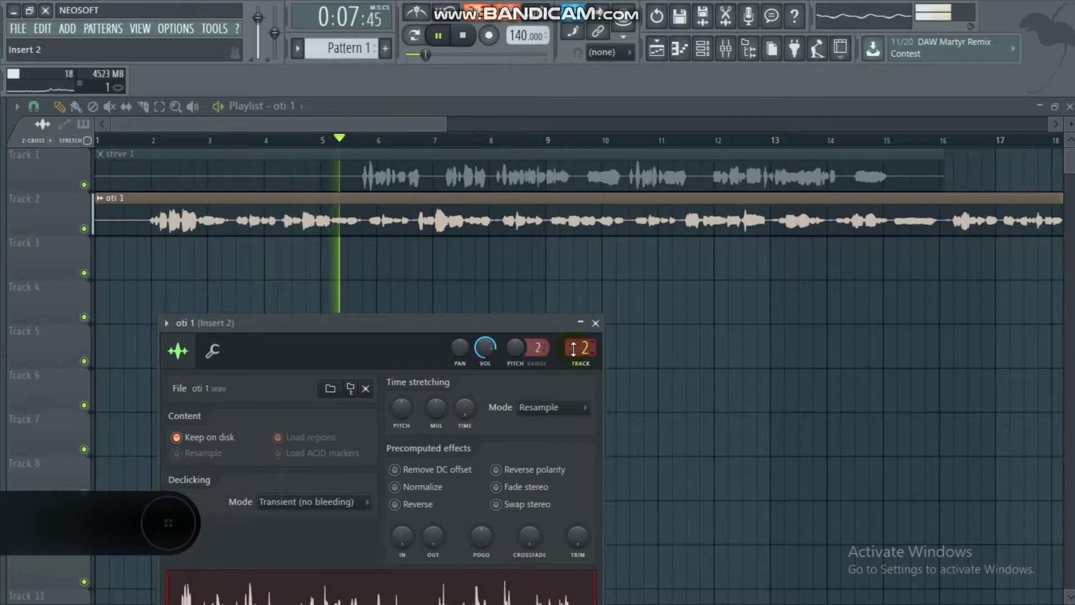
key(space)
key(space)
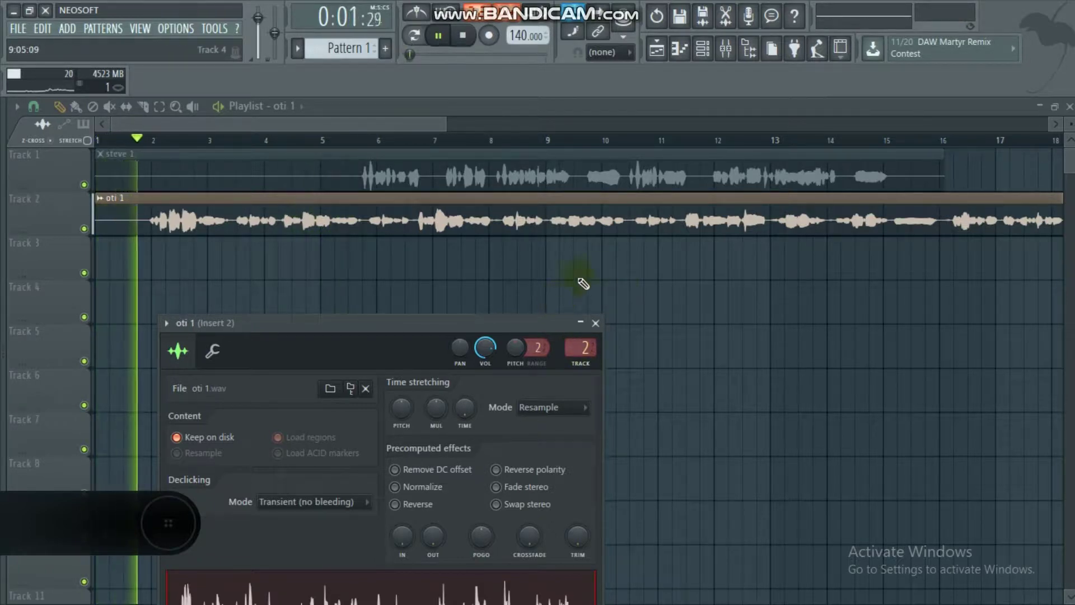
Open the mixer and rename insert 2 to 'oti'
click(726, 51)
drag(212, 208, 234, 144)
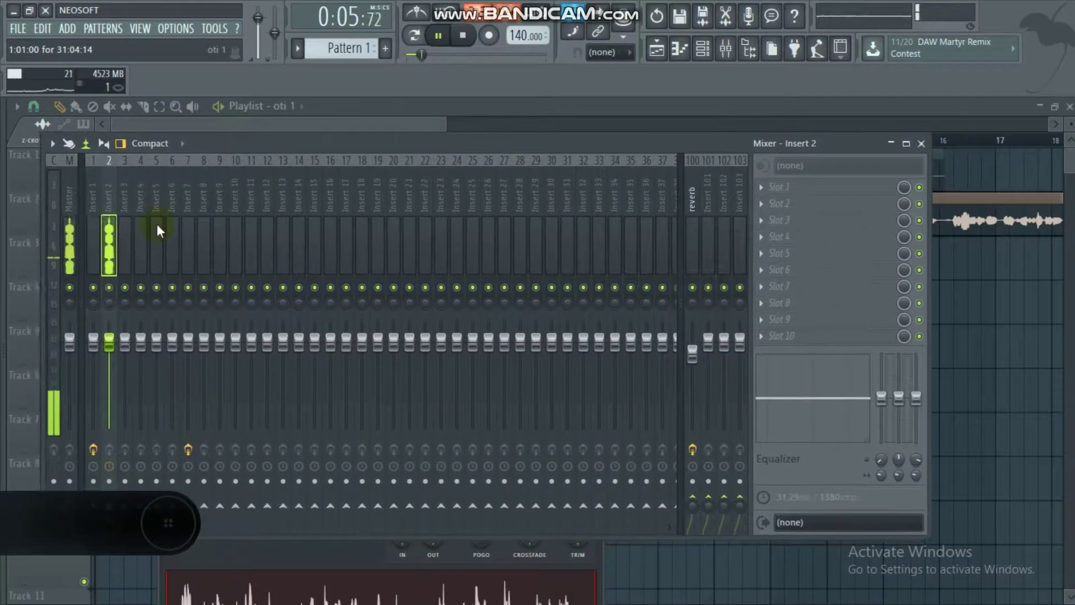
right_click(110, 224)
click(157, 178)
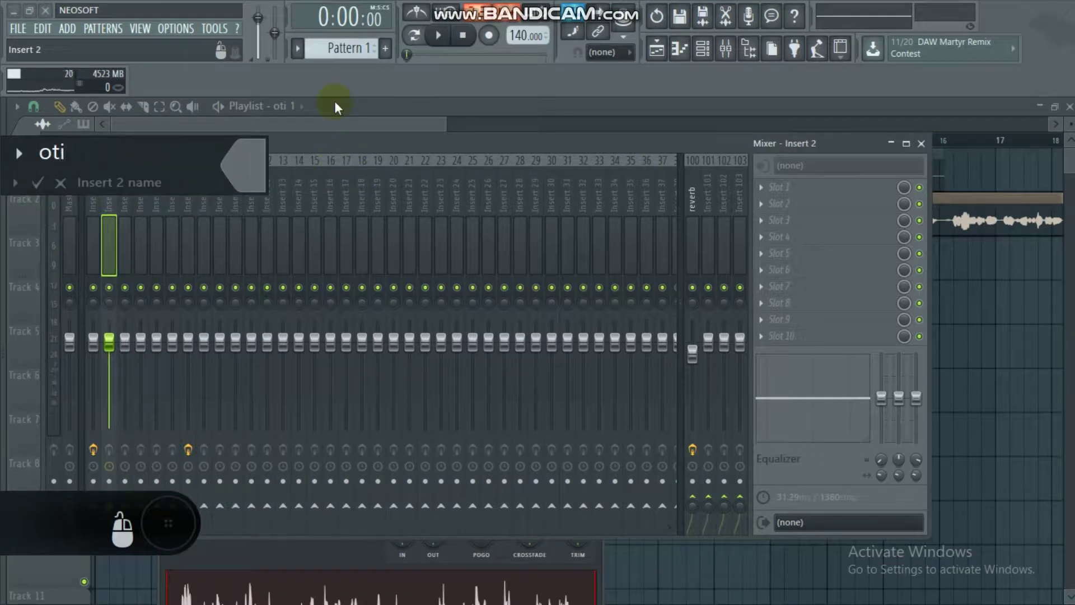
text(oti)
key(Return)
Rename insert 1 to 'steven' and select the oti mixer track
right_click(92, 213)
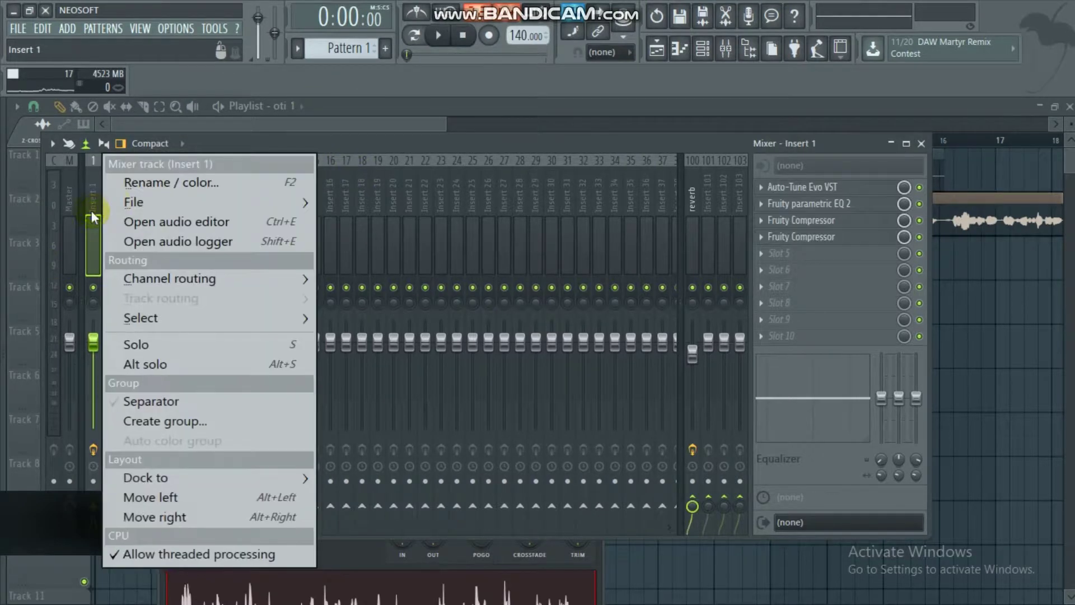
click(143, 182)
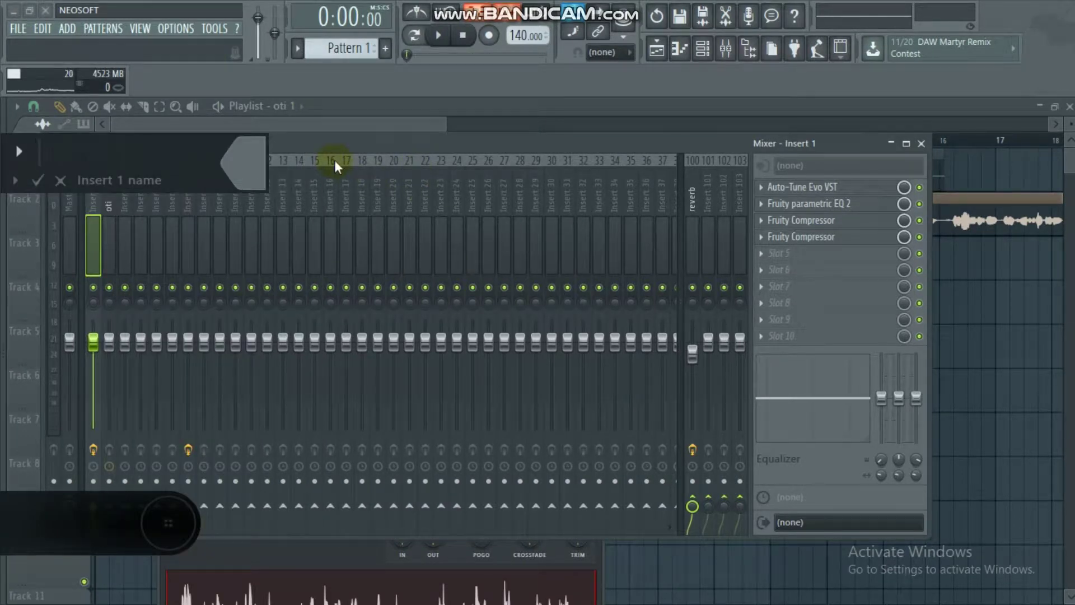
text(steven)
key(Return)
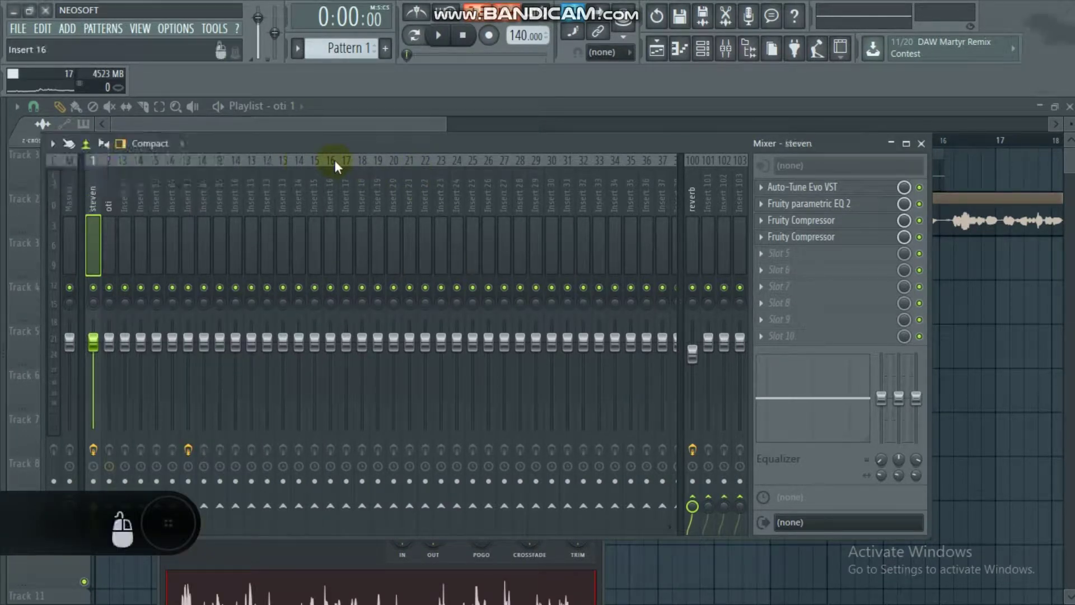
click(108, 225)
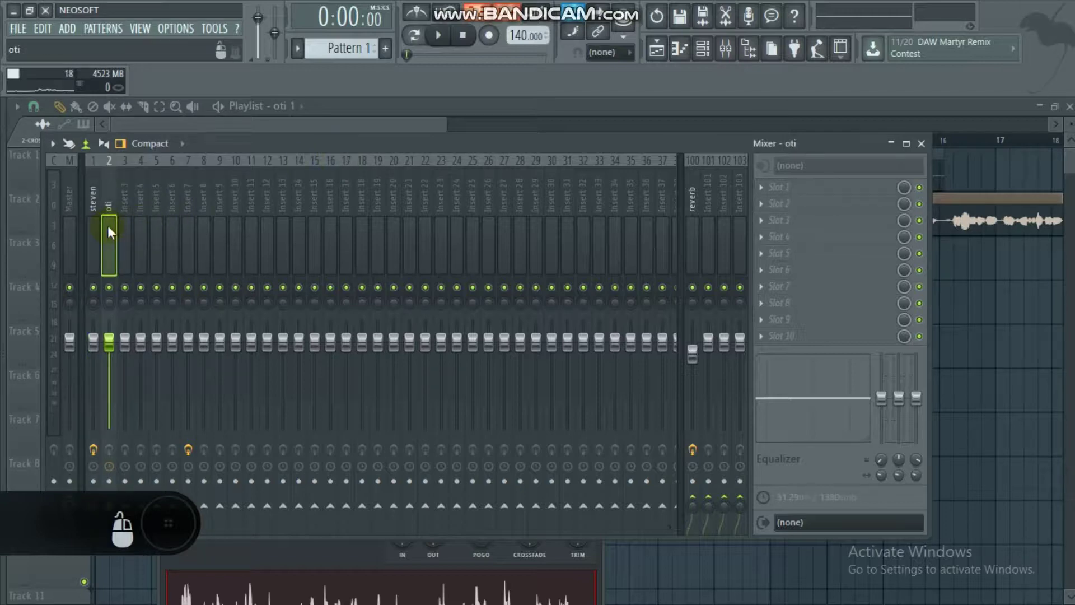
Audition the vocal and load Auto-Tune Evo into the oti insert's first effect slot
key(space)
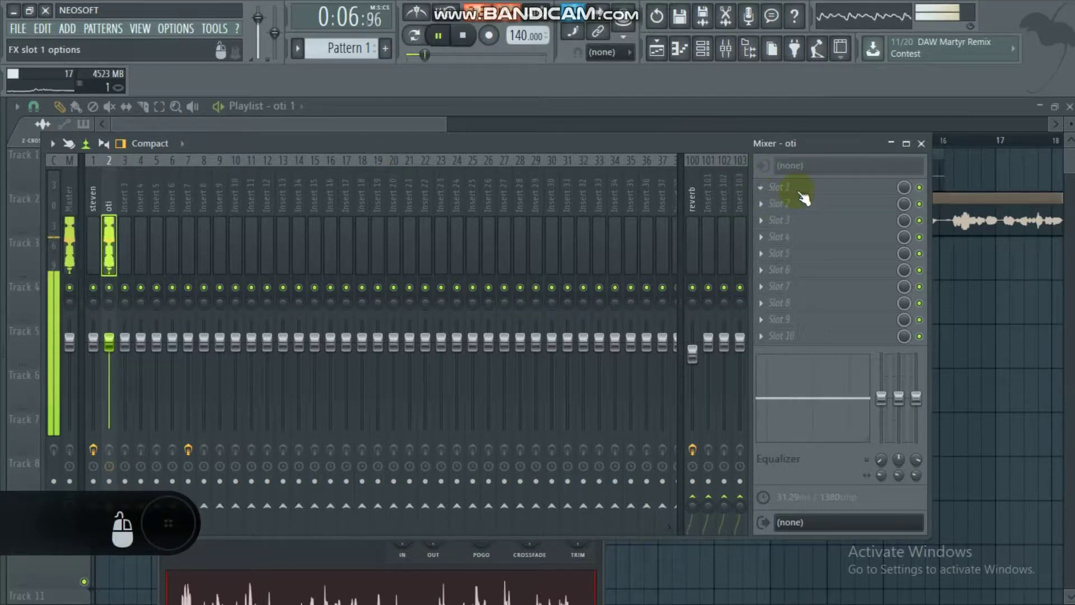
key(space)
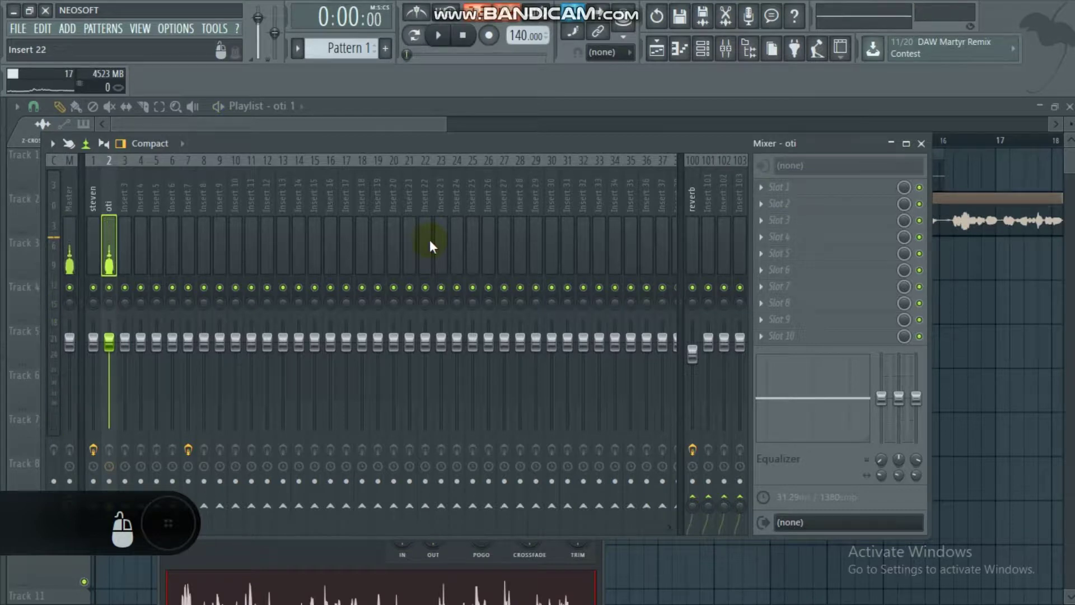
key(space)
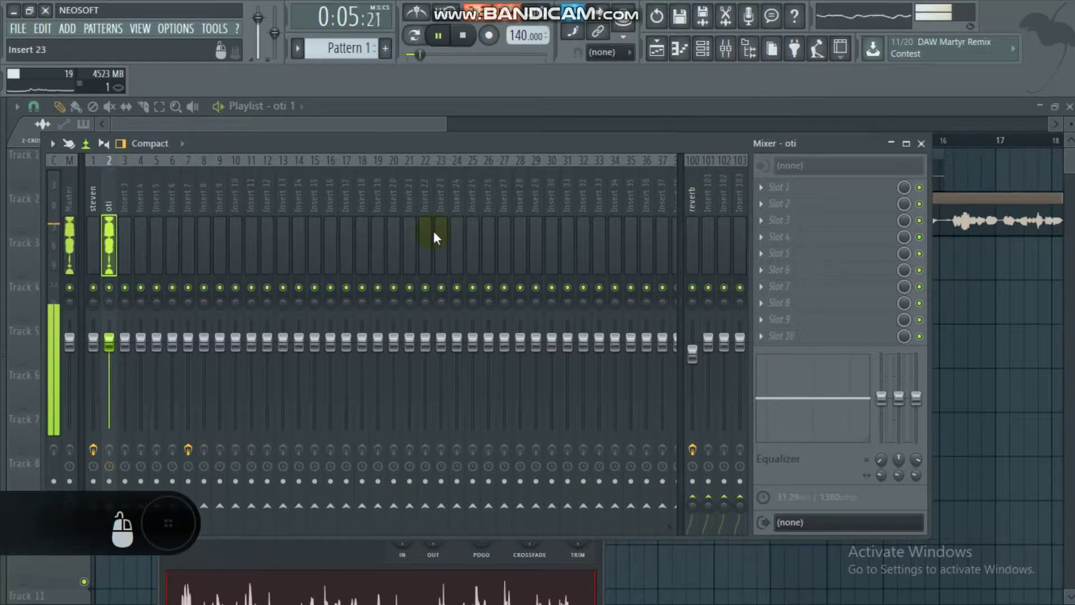
click(759, 186)
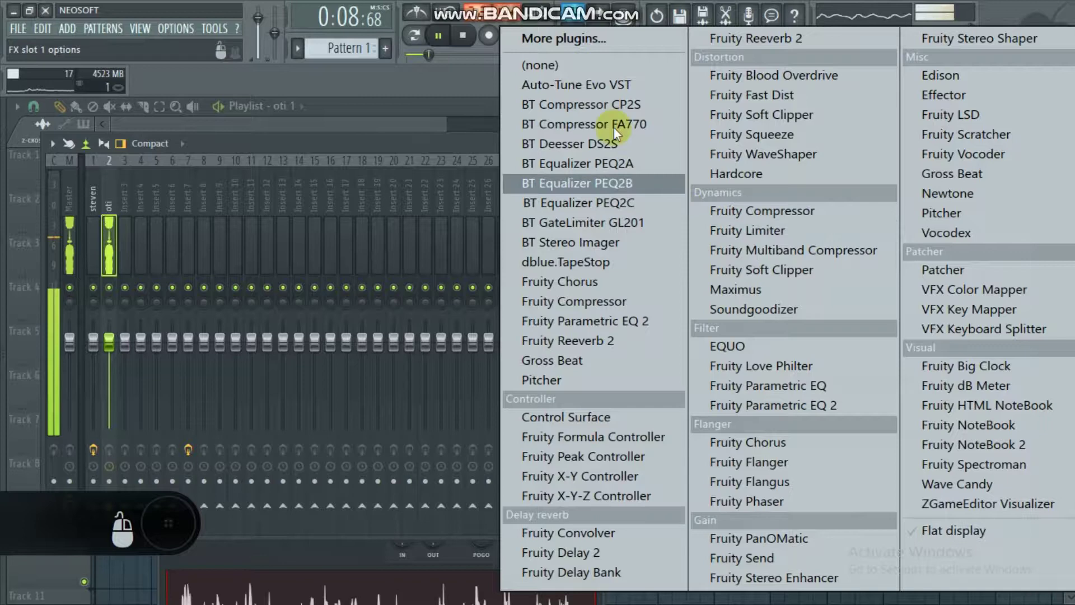
click(603, 85)
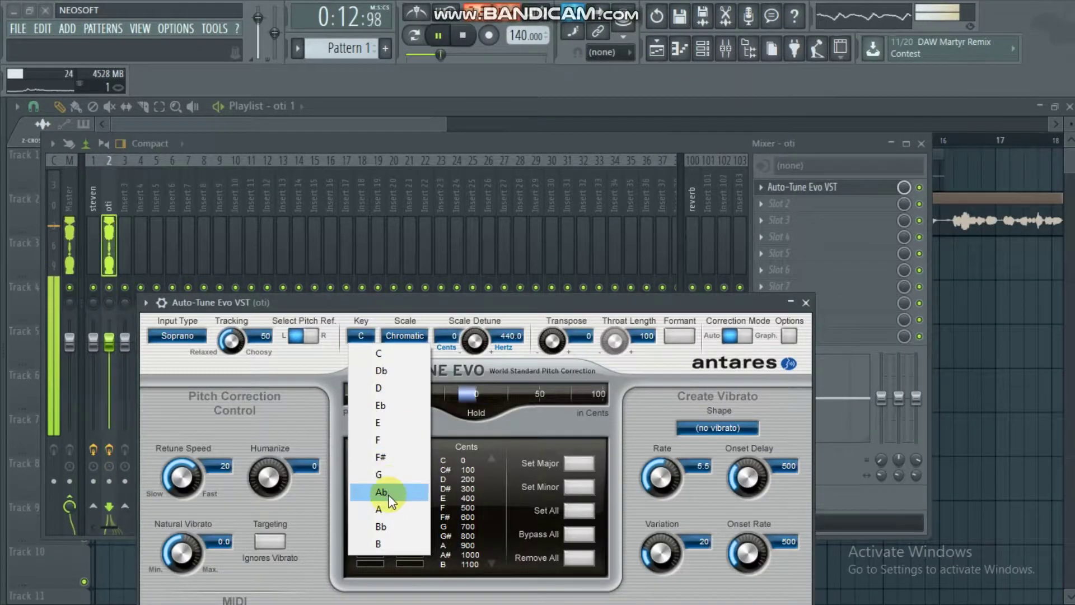
Set Auto-Tune Evo to key Ab with the Major scale and close its window
click(384, 481)
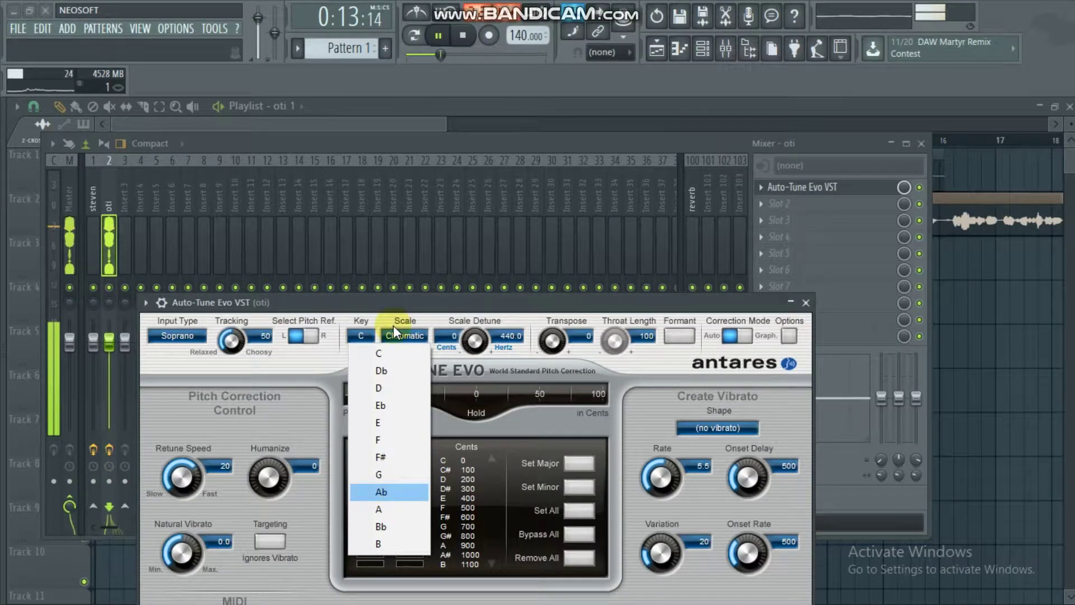
click(395, 337)
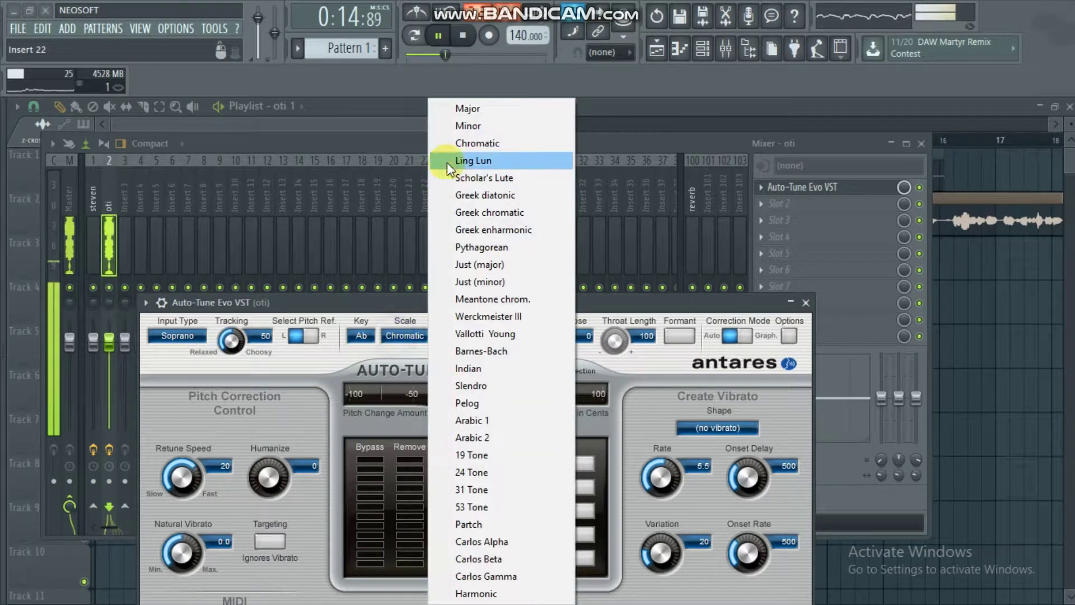
click(461, 110)
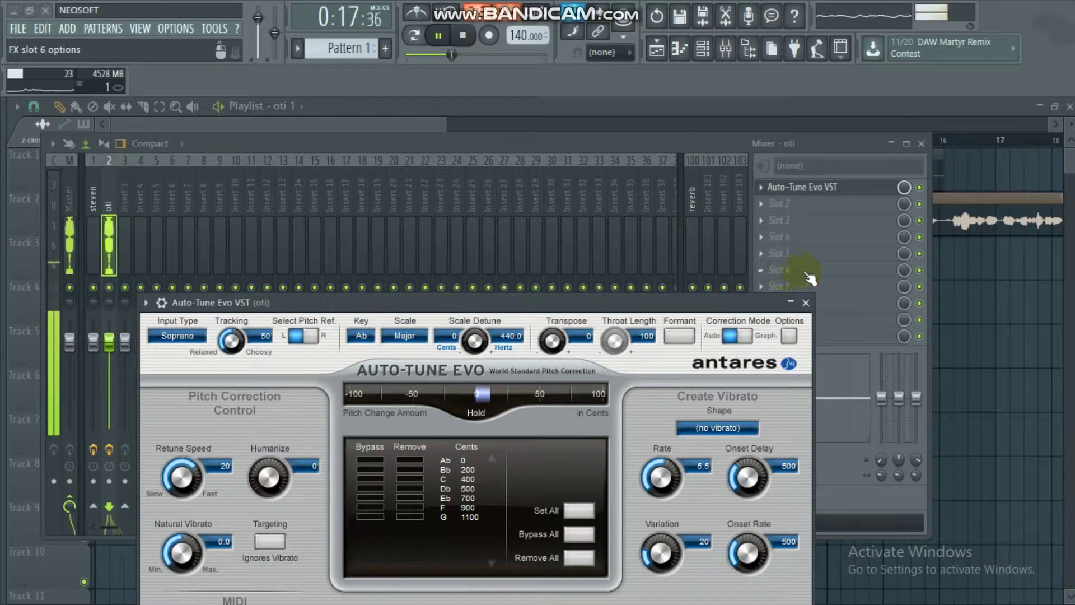
click(806, 302)
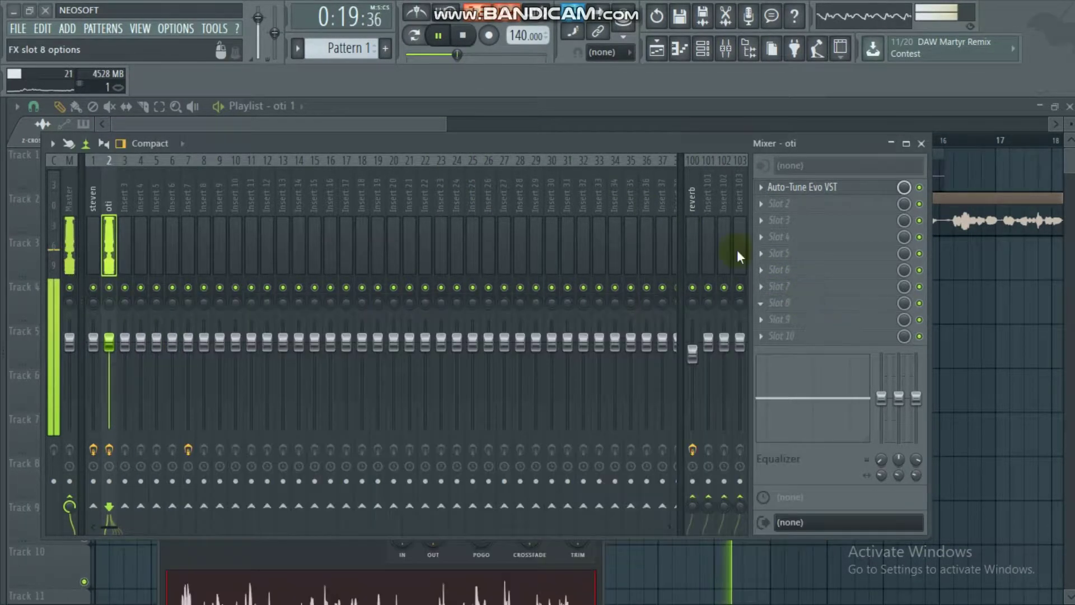
click(761, 205)
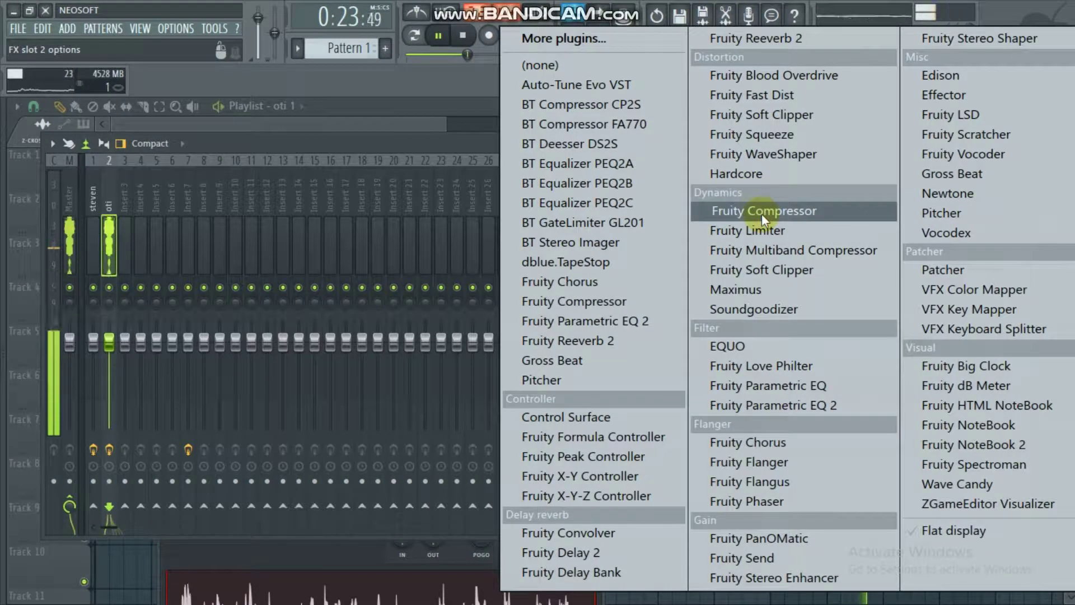
Load Fruity Parametric EQ 2, roll off the lows, raise the high shelf to 13.6 kHz, and lower band 6
click(781, 402)
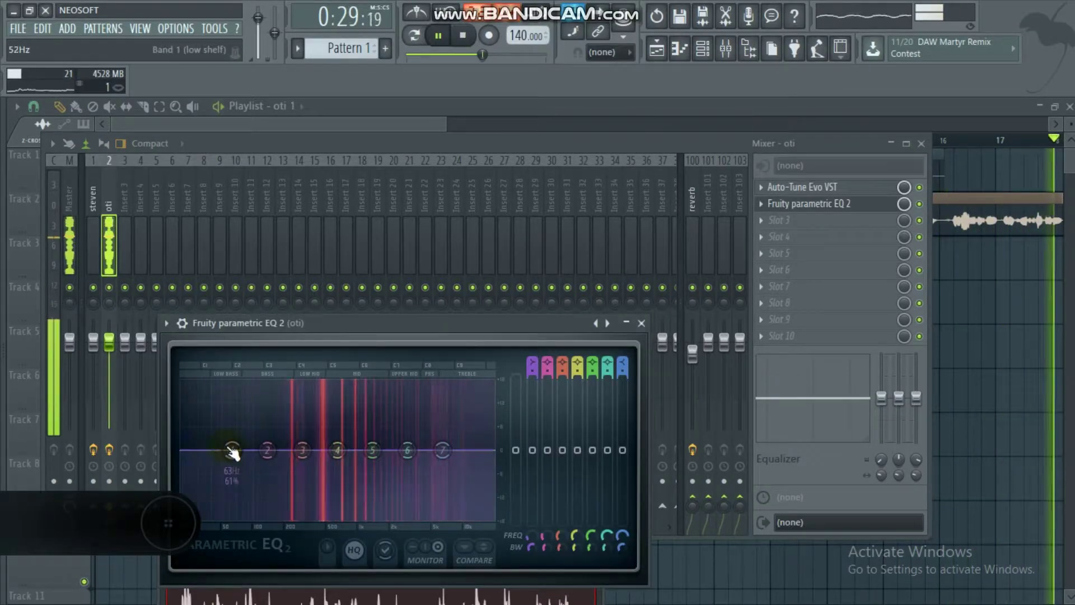
drag(232, 449, 230, 516)
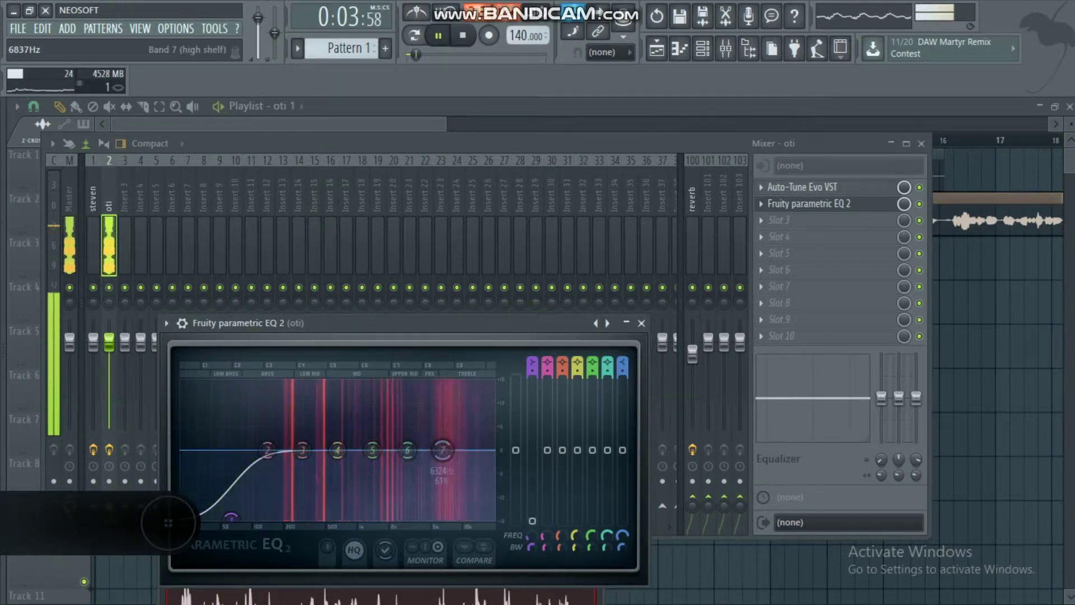
drag(442, 449, 477, 440)
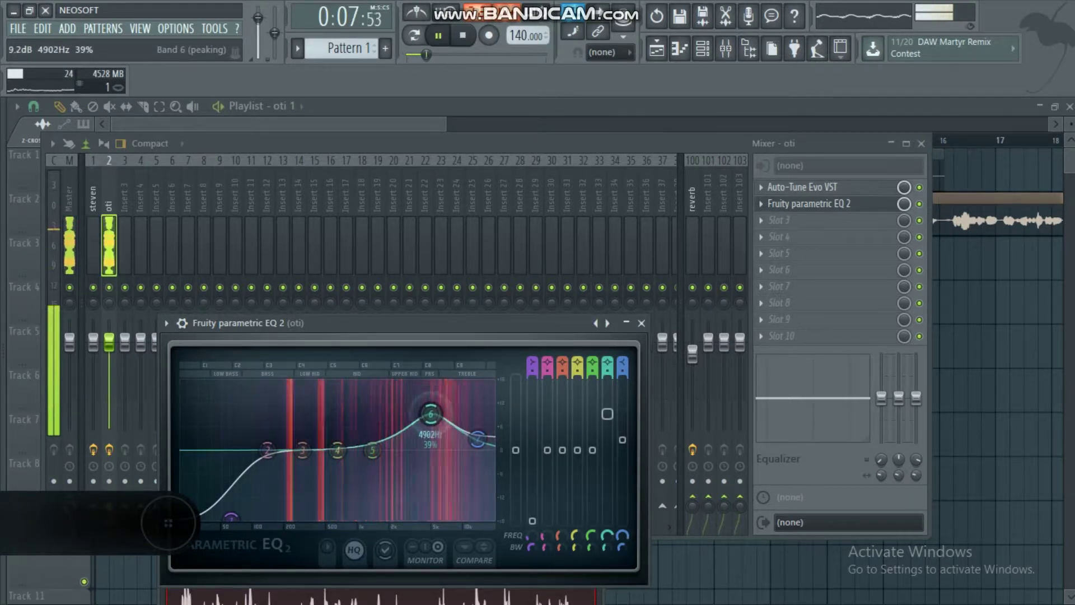
drag(434, 388, 436, 401)
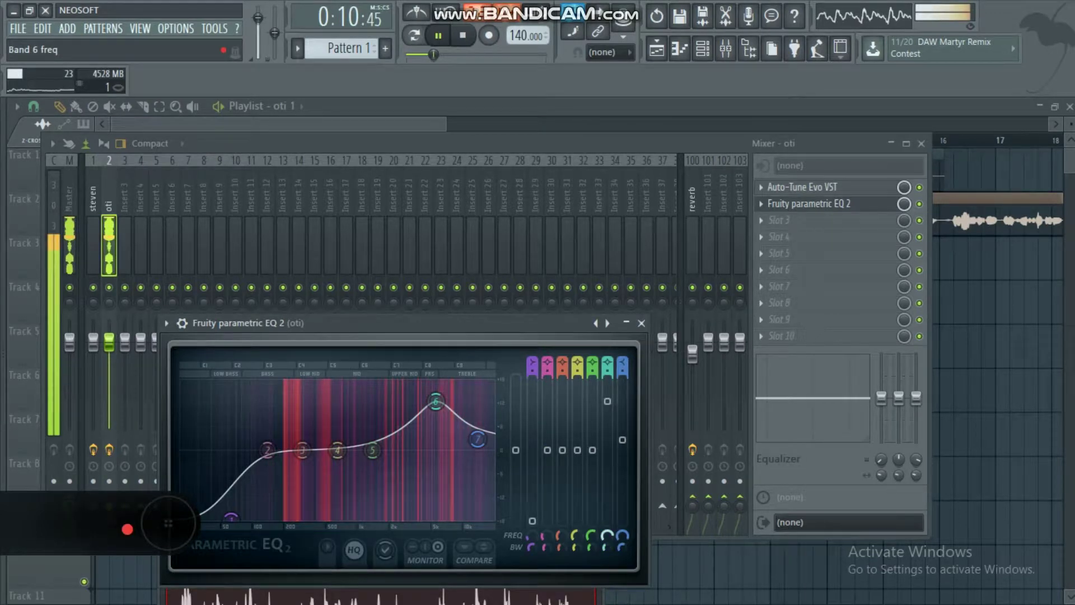
drag(608, 536, 608, 535)
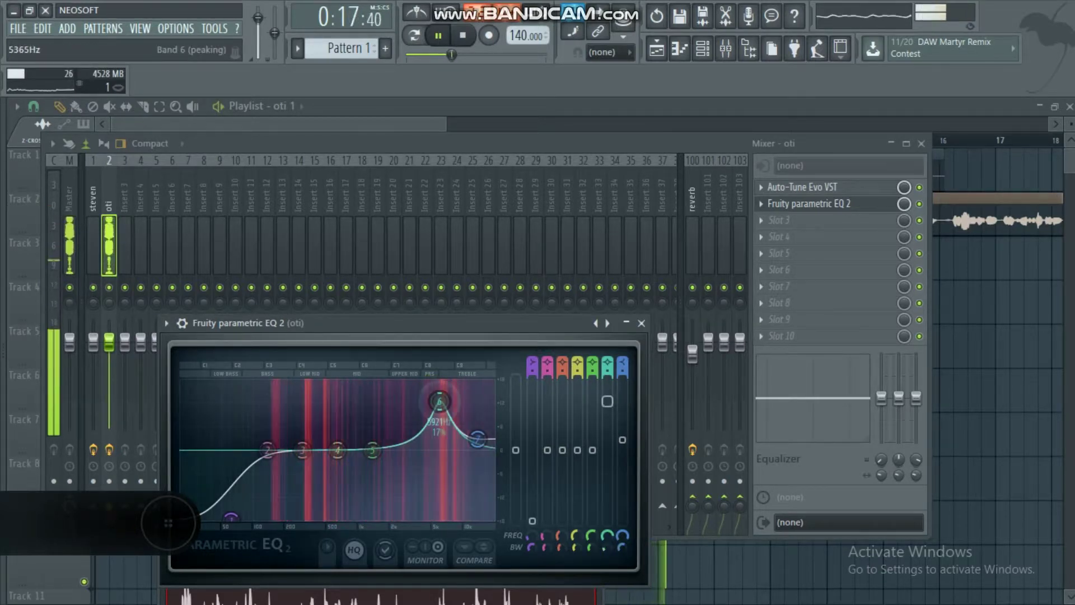
drag(439, 401, 439, 415)
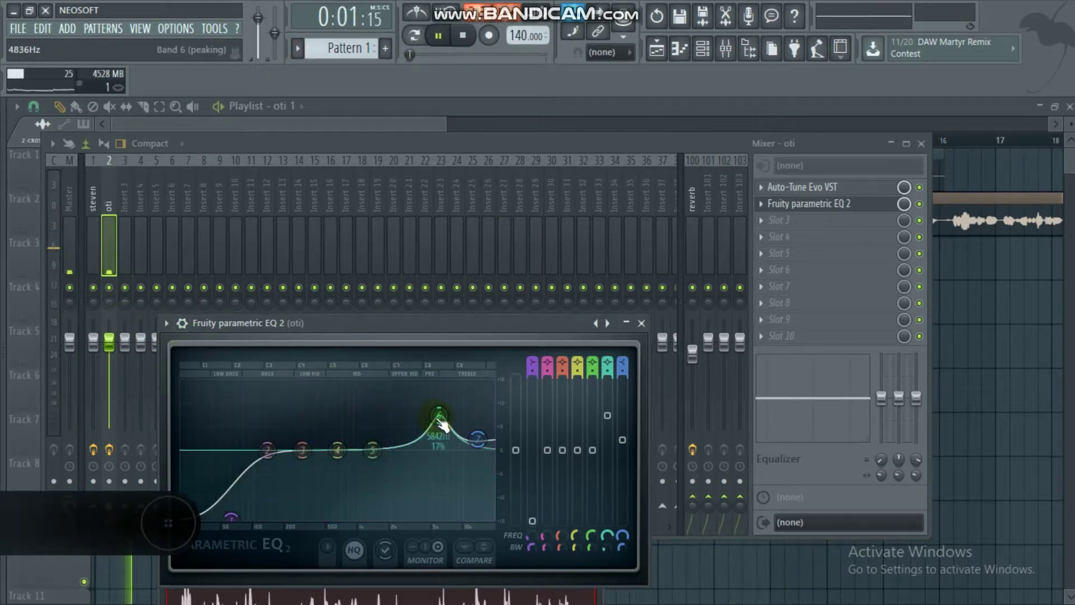
drag(441, 422, 443, 430)
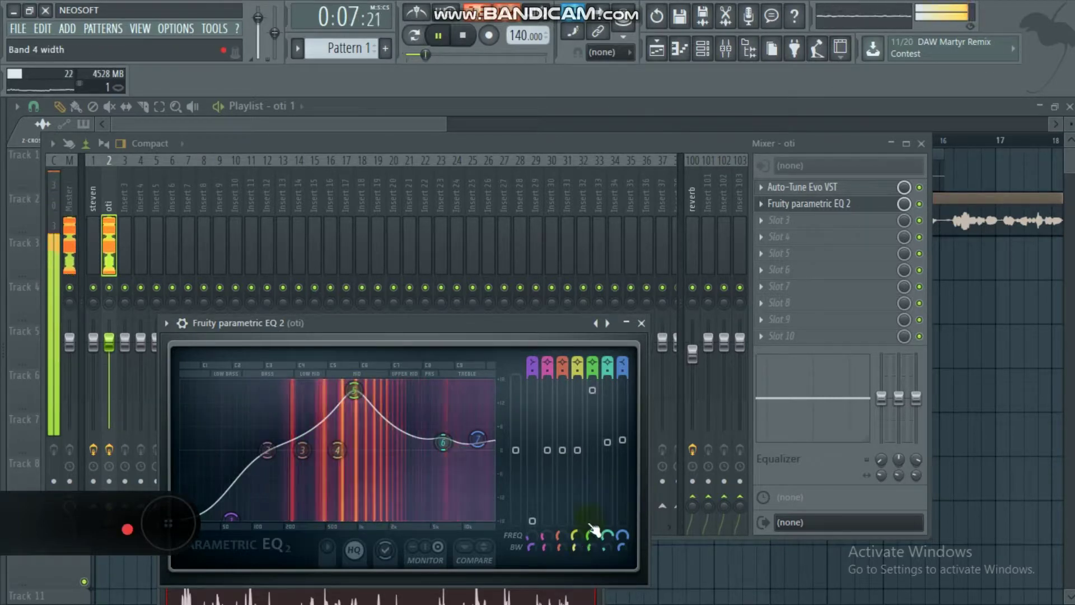
Carve a narrow band 5 notch near 1.9 kHz at -11.8 dB and boost band 3 around 500 Hz
drag(591, 547, 591, 548)
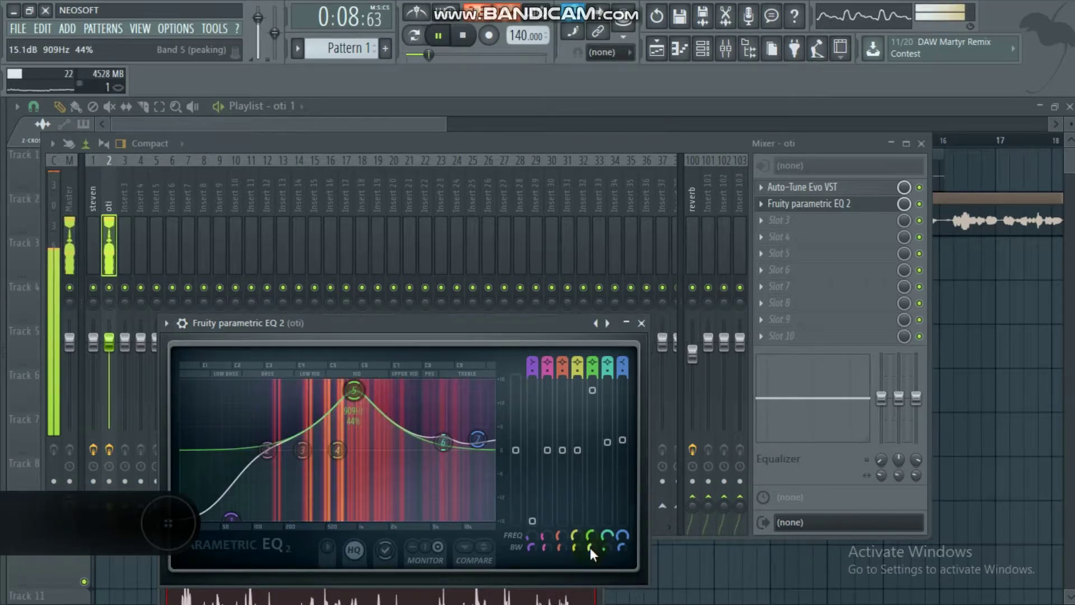
scroll(355, 391, down, 6)
drag(355, 391, 347, 391)
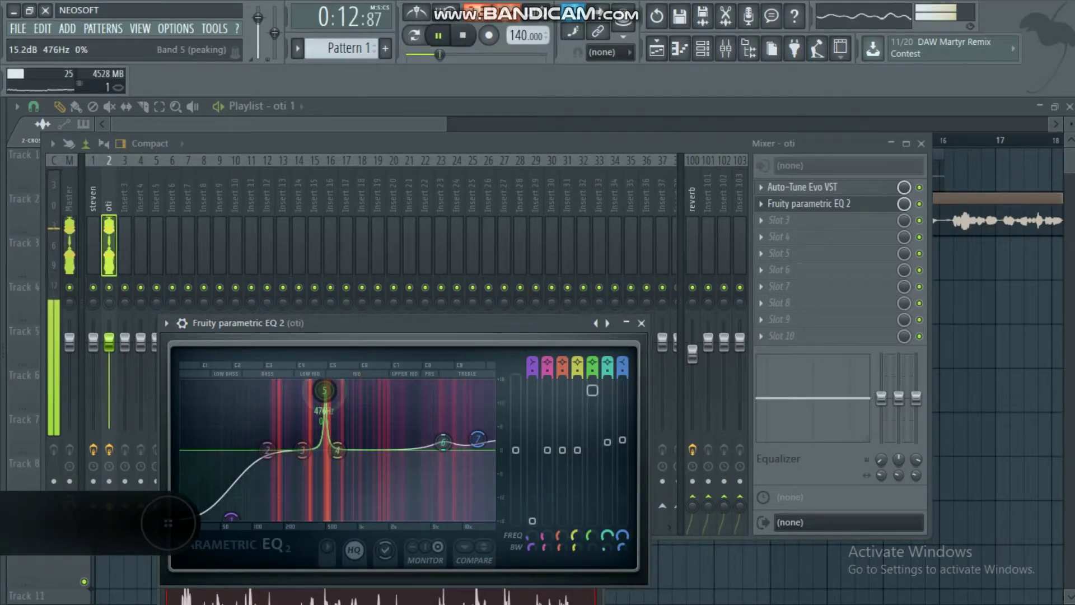
drag(323, 391, 388, 390)
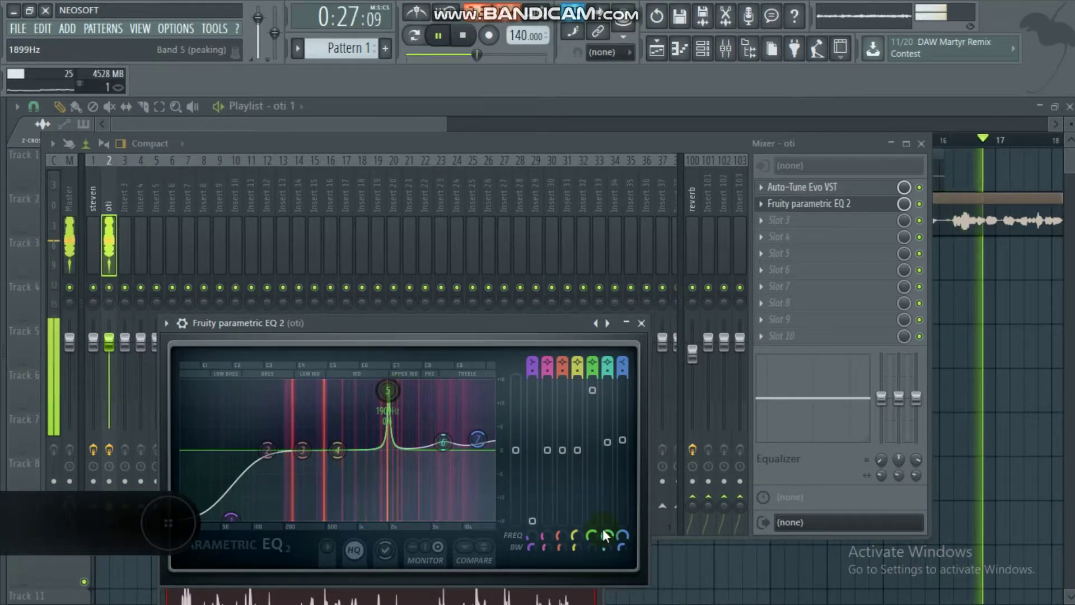
mouse_move(388, 392)
mouse_down()
mouse_move(218, 391)
mouse_move(394, 390)
mouse_up()
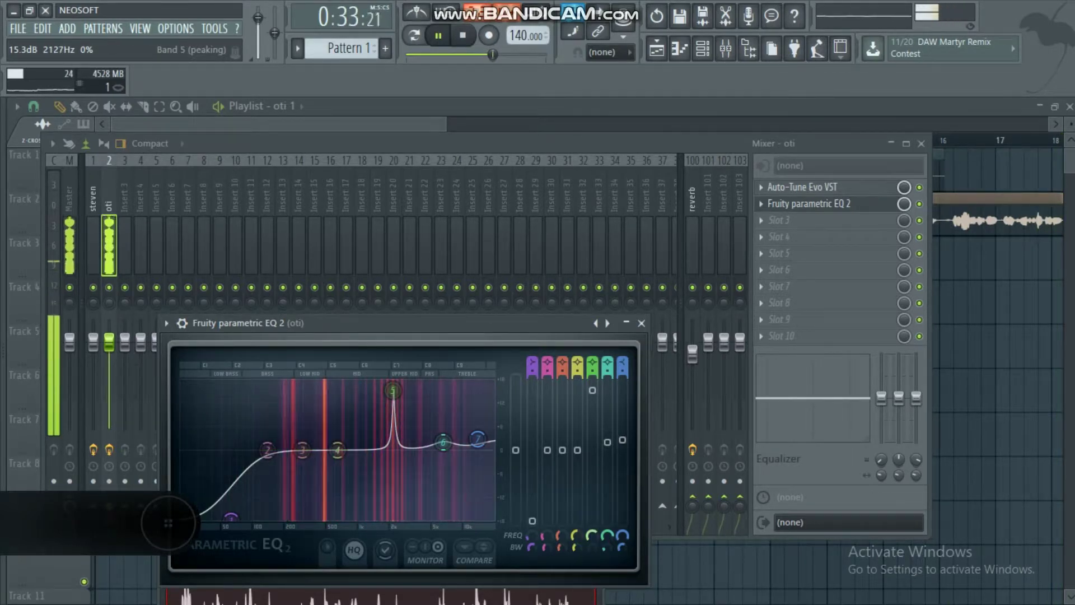
drag(591, 533, 592, 538)
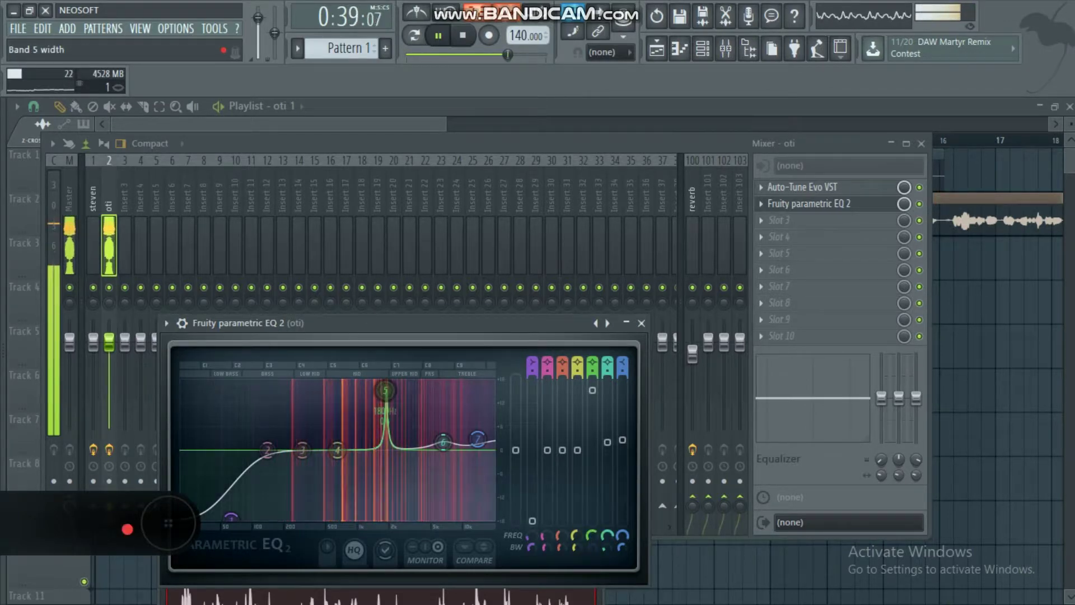
drag(593, 390, 593, 521)
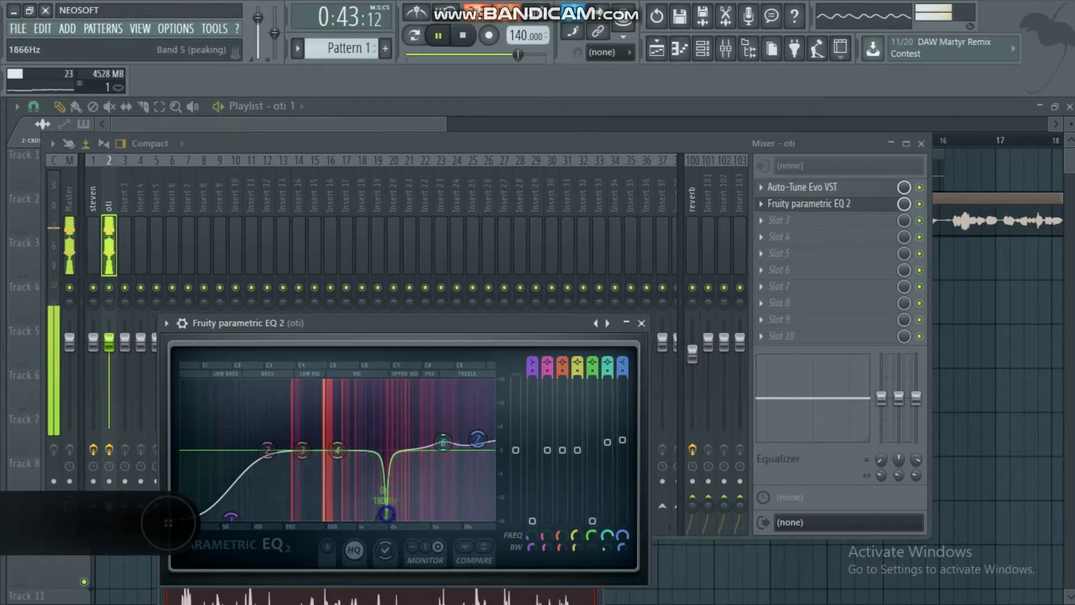
drag(385, 513, 387, 496)
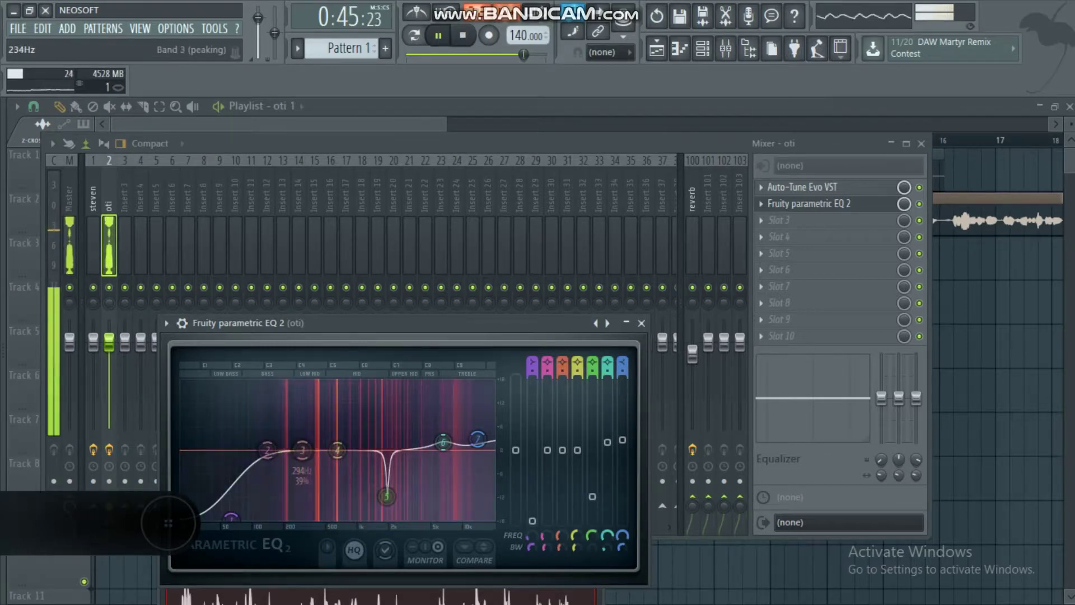
drag(303, 449, 327, 398)
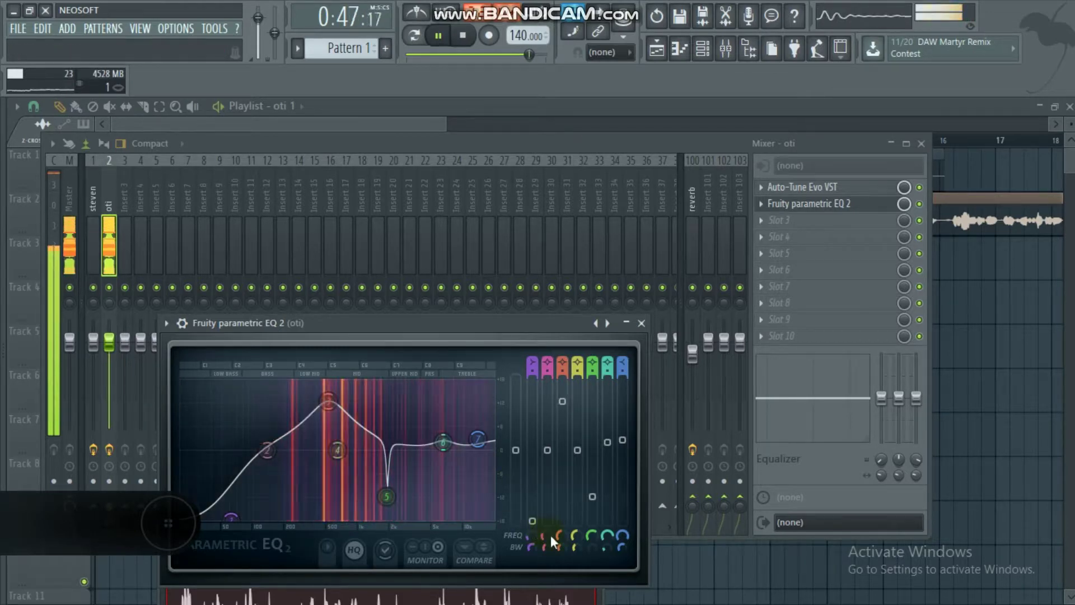
mouse_move(561, 547)
mouse_down()
mouse_move(561, 538)
mouse_move(561, 567)
mouse_up()
Narrow band 3 into a deep notch near 1.2 kHz, trim band 6 and move band 2 lower
key(space)
key(space)
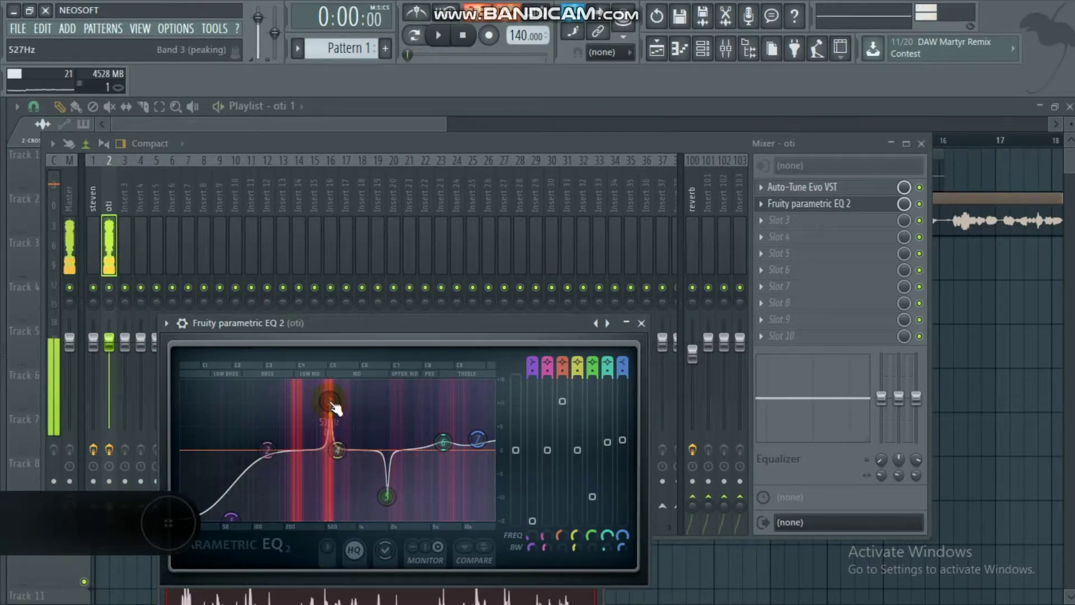
key(space)
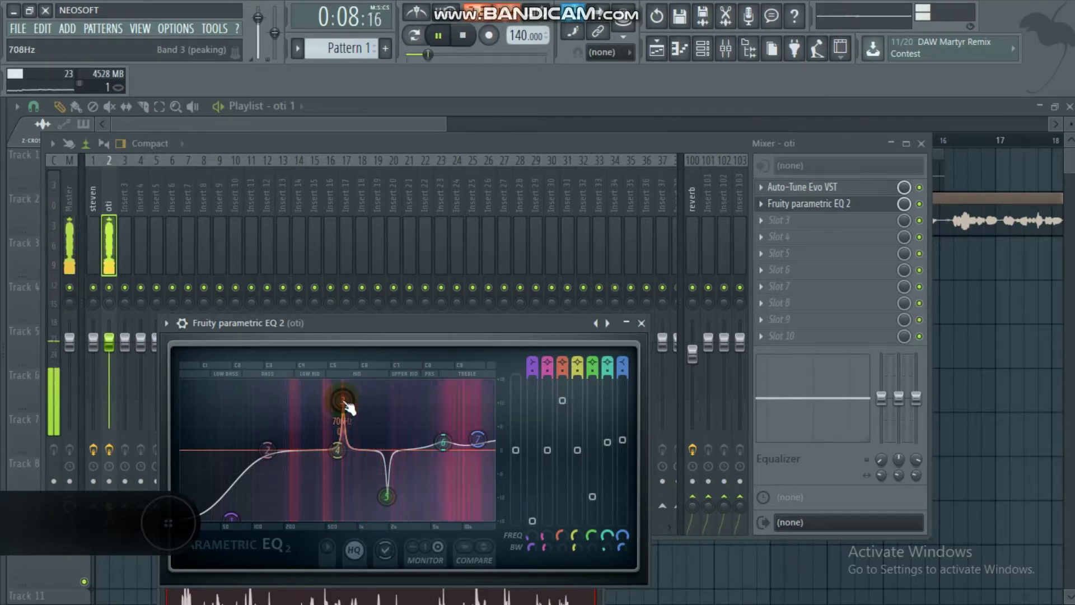
drag(342, 400, 333, 407)
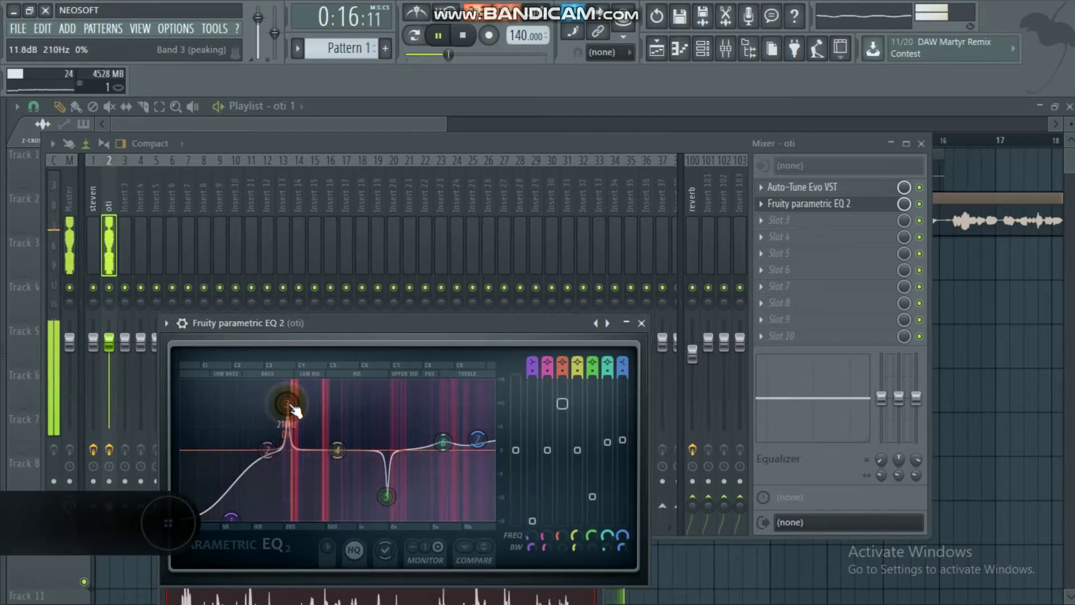
drag(292, 411, 409, 402)
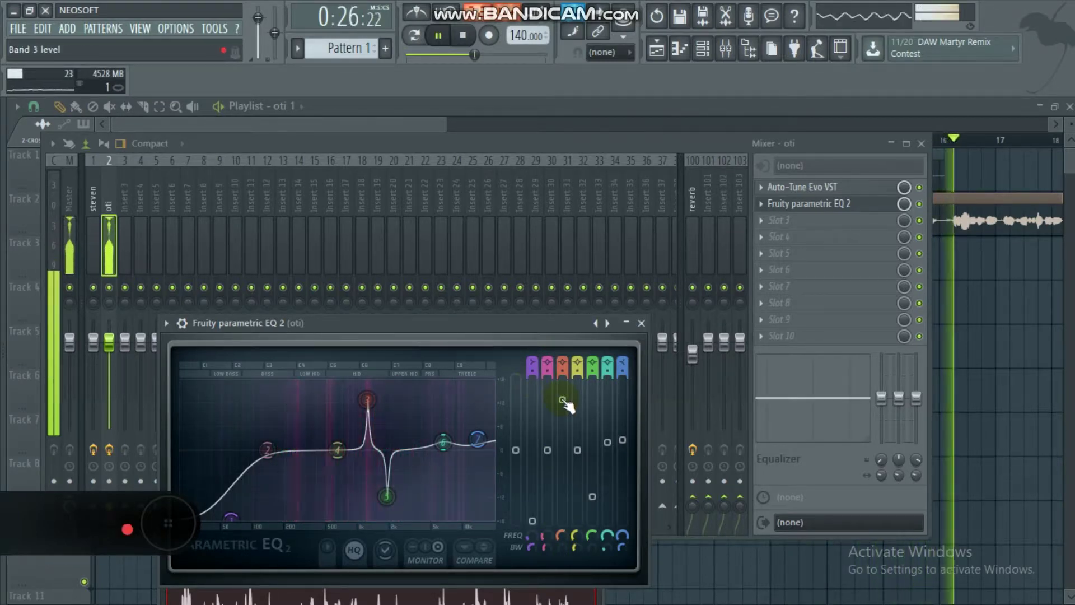
drag(565, 404, 562, 522)
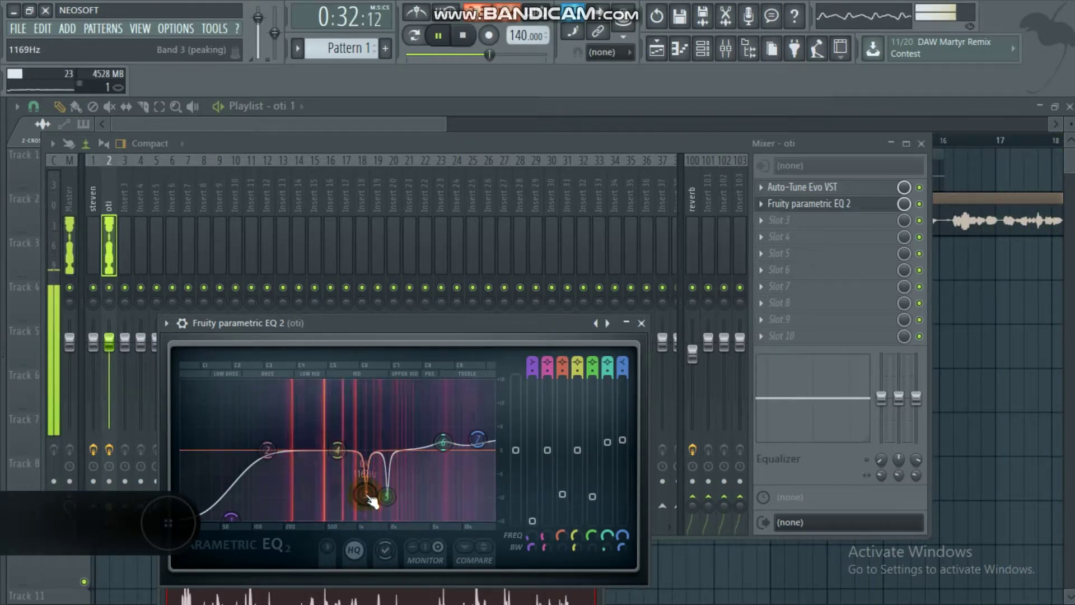
drag(445, 429, 438, 450)
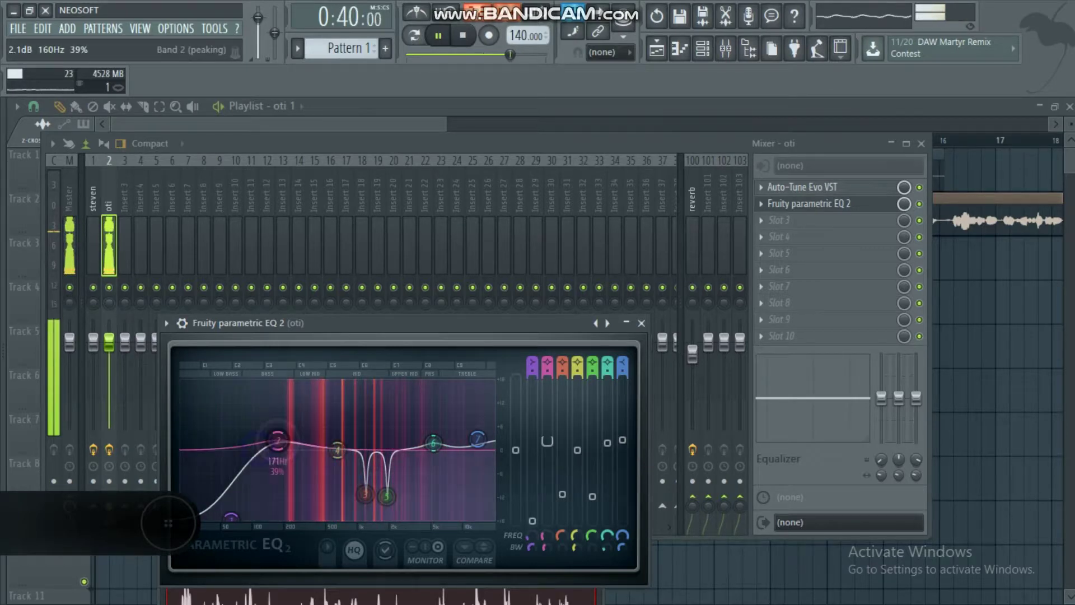
drag(278, 440, 232, 460)
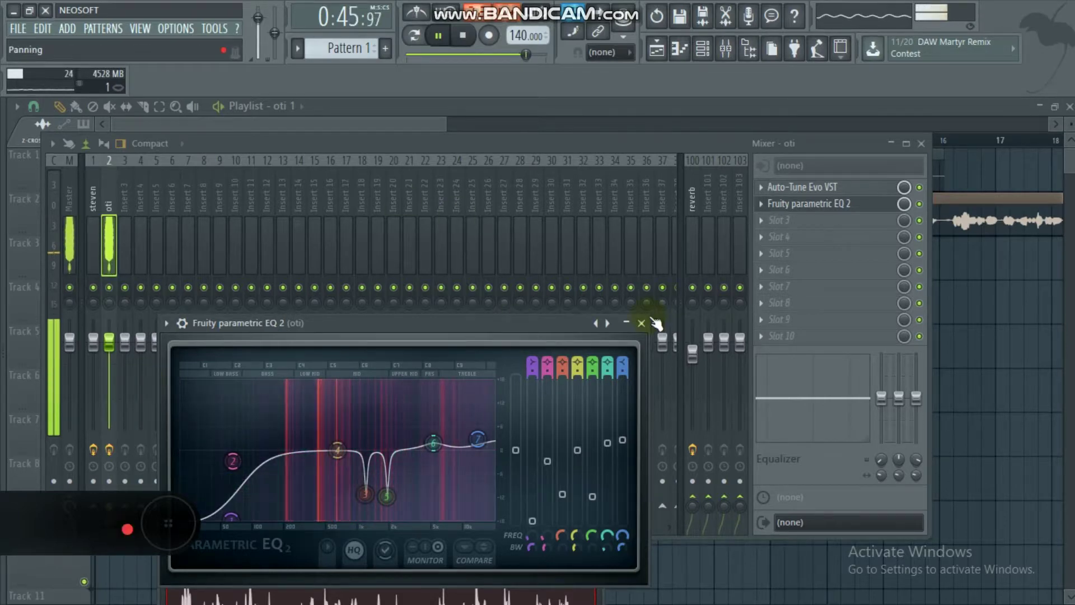
click(644, 321)
Load Fruity Compressor into the oti insert's third effect slot
click(762, 219)
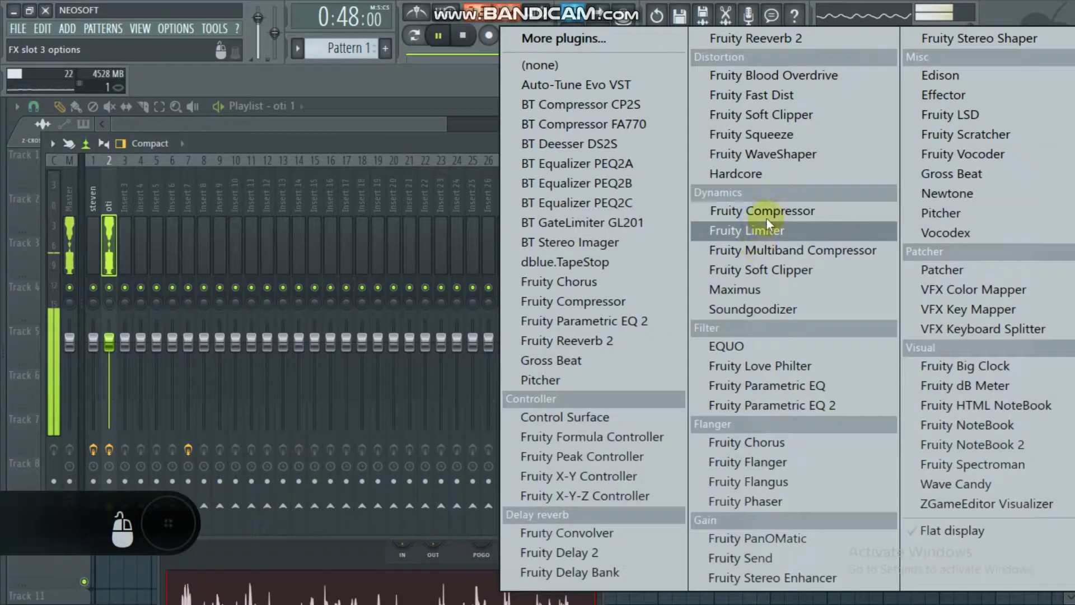
click(778, 215)
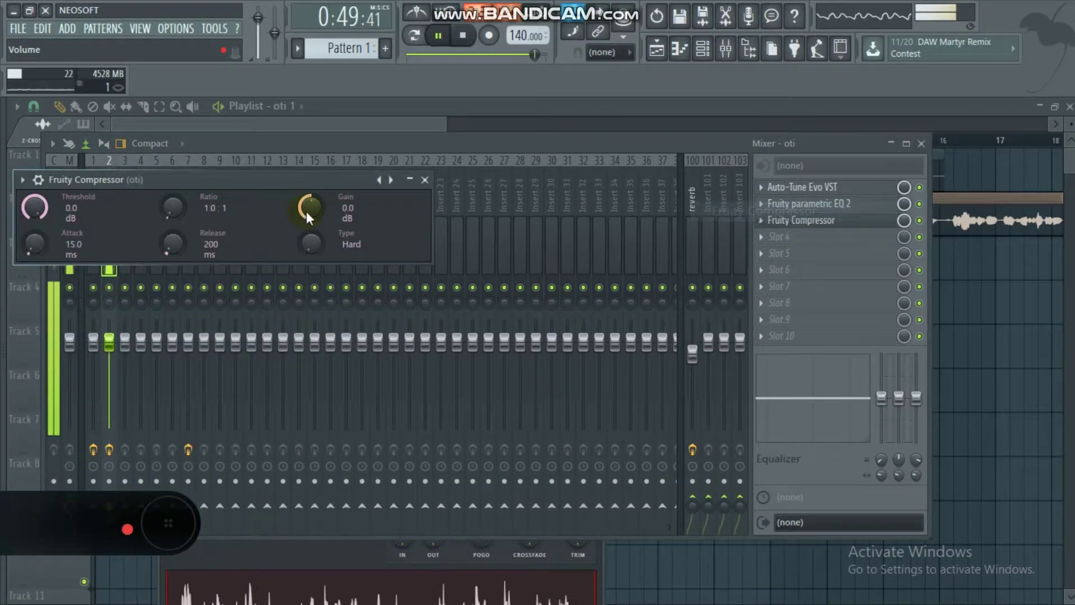
drag(306, 210, 307, 207)
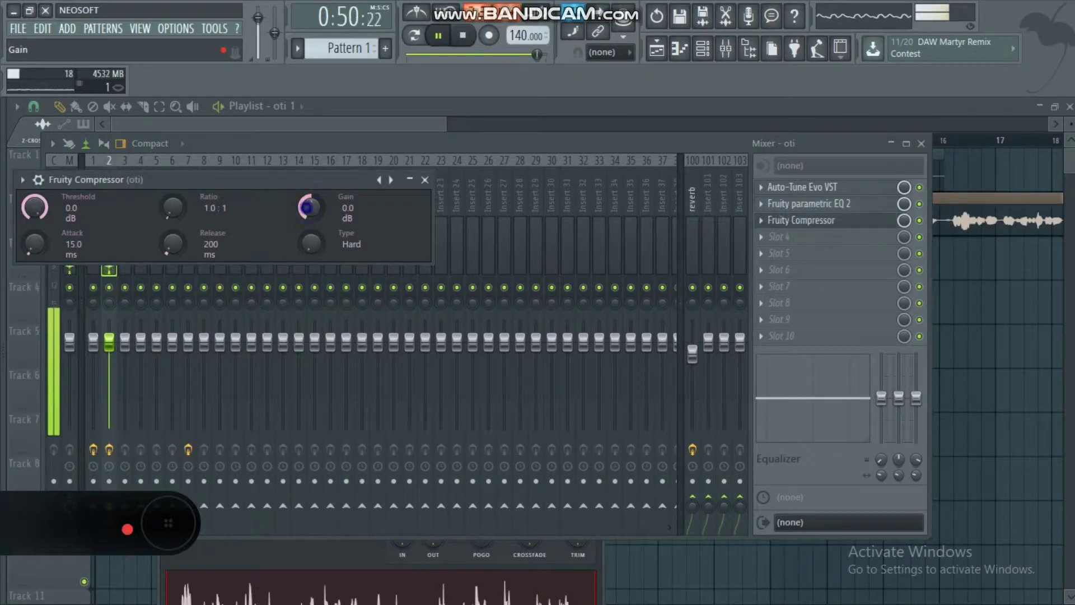
click(432, 124)
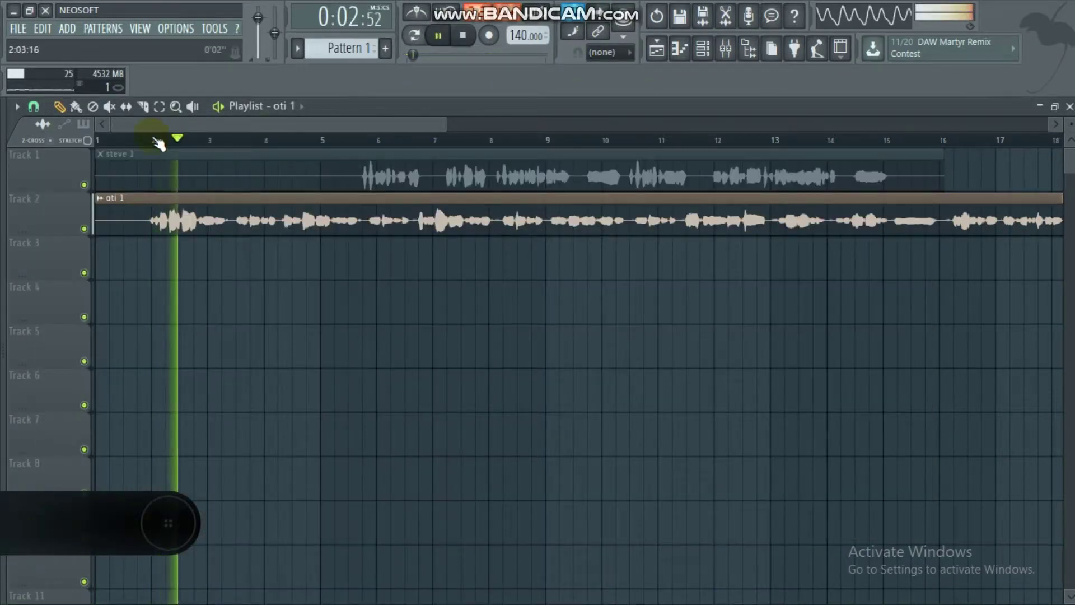
click(728, 49)
click(830, 227)
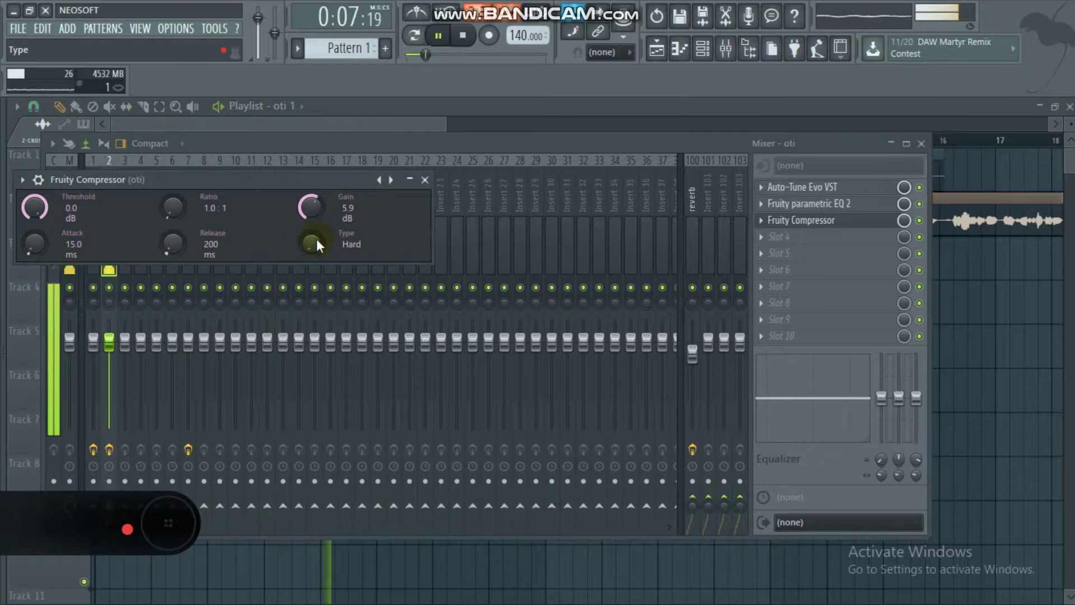
Set the compressor to a 13:1 ratio, -8.7 dB threshold, 323.3 ms attack and 3928 ms release
mouse_move(168, 206)
mouse_down()
mouse_move(167, 179)
mouse_move(167, 207)
mouse_up()
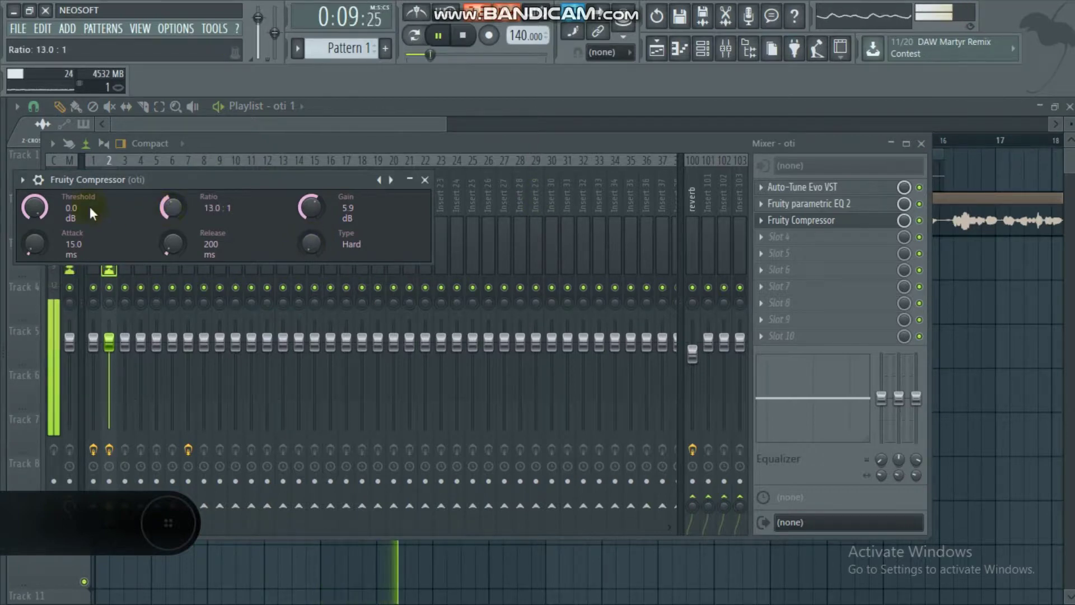
mouse_move(36, 202)
mouse_down()
mouse_move(35, 224)
mouse_move(35, 213)
mouse_up()
mouse_move(170, 242)
mouse_down()
mouse_move(170, 218)
mouse_move(170, 239)
mouse_up()
drag(24, 248, 24, 234)
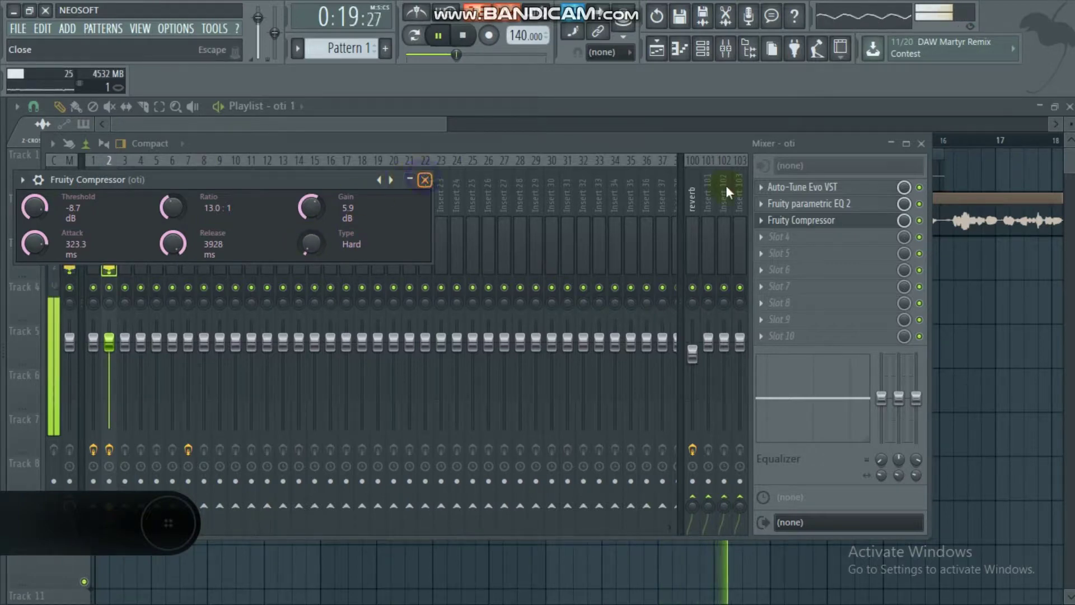
key(Escape)
Load a second Fruity Compressor in slot 4 with ratio 2.8:1, -0.9 dB threshold and Vintage type
click(767, 237)
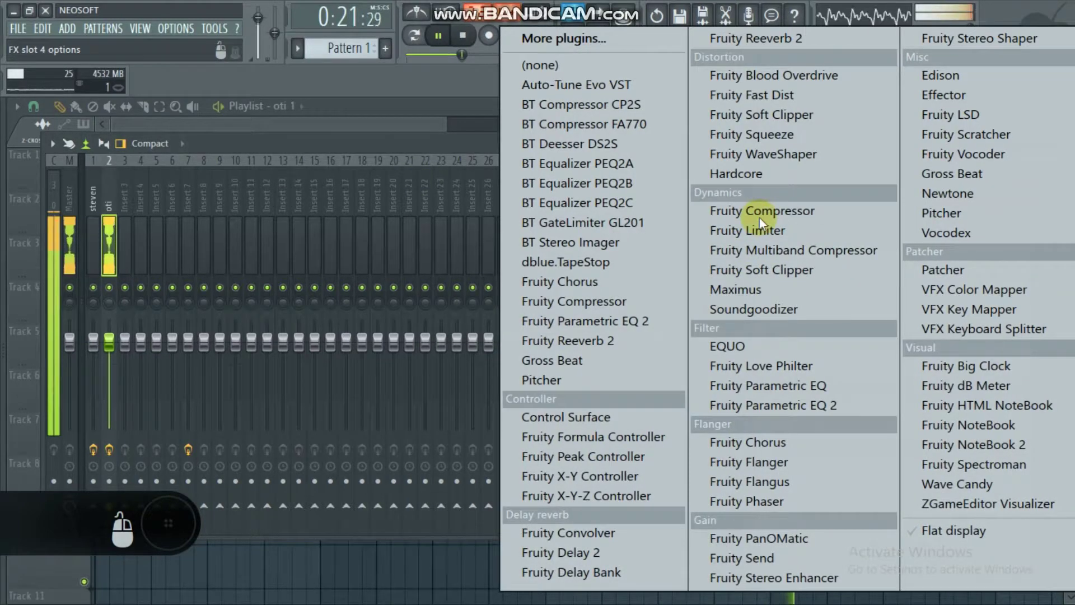
click(760, 213)
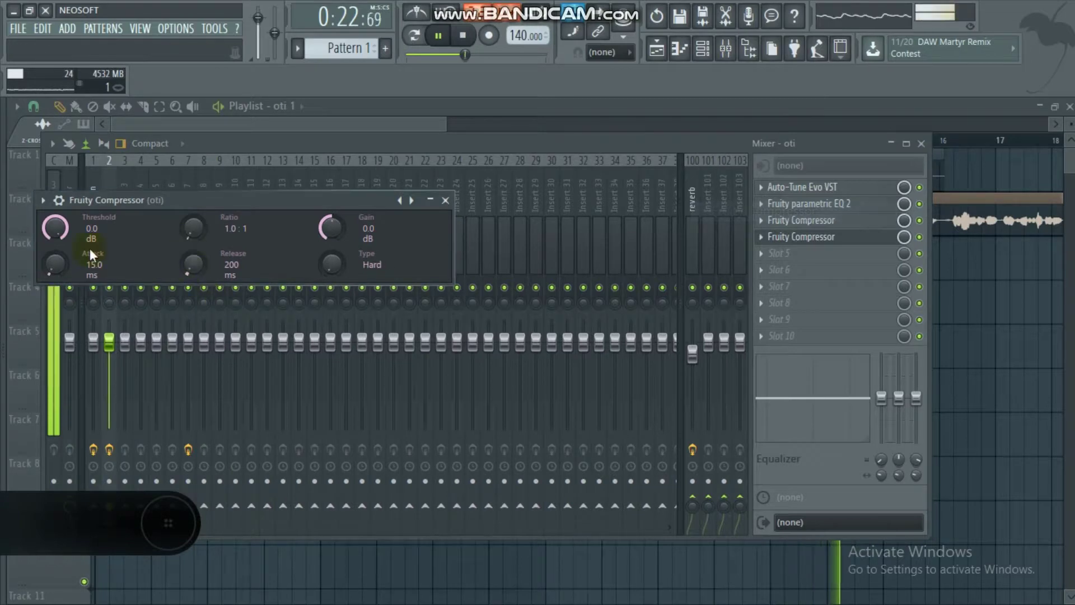
drag(190, 270, 187, 208)
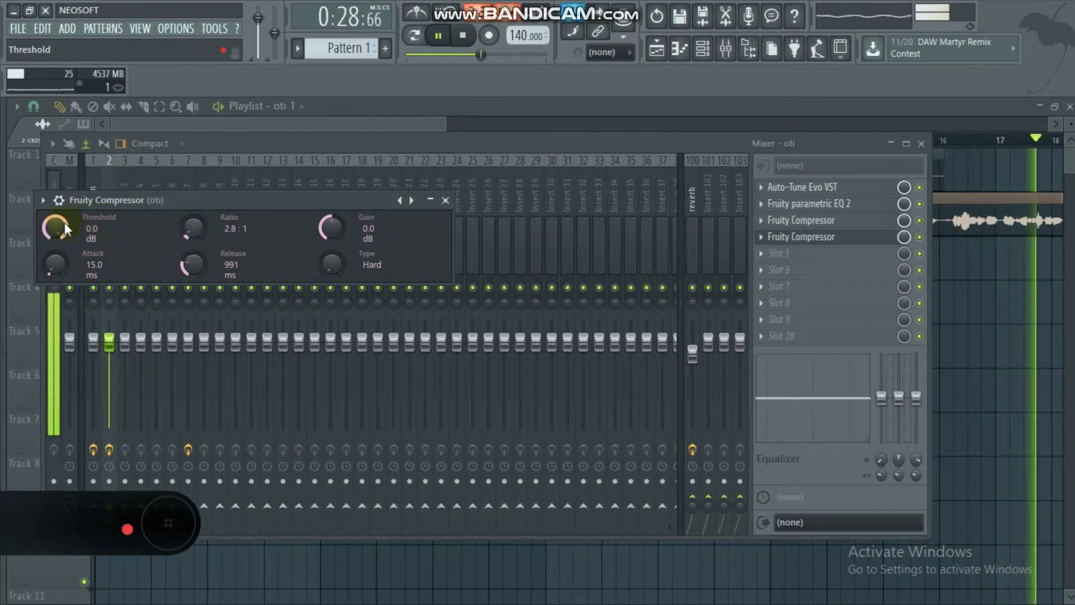
drag(65, 223, 65, 227)
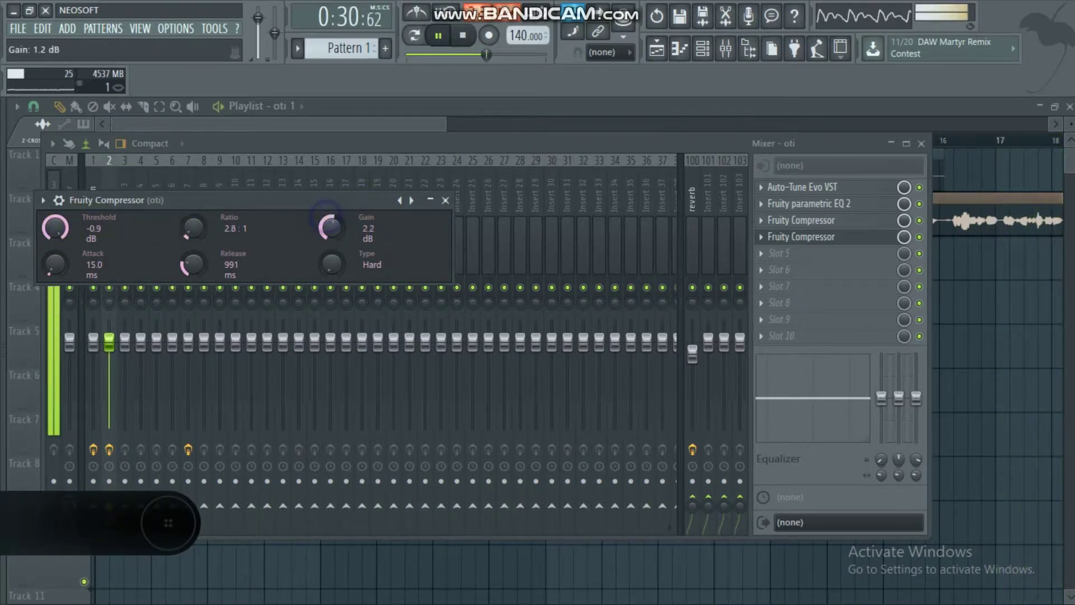
drag(326, 257, 326, 259)
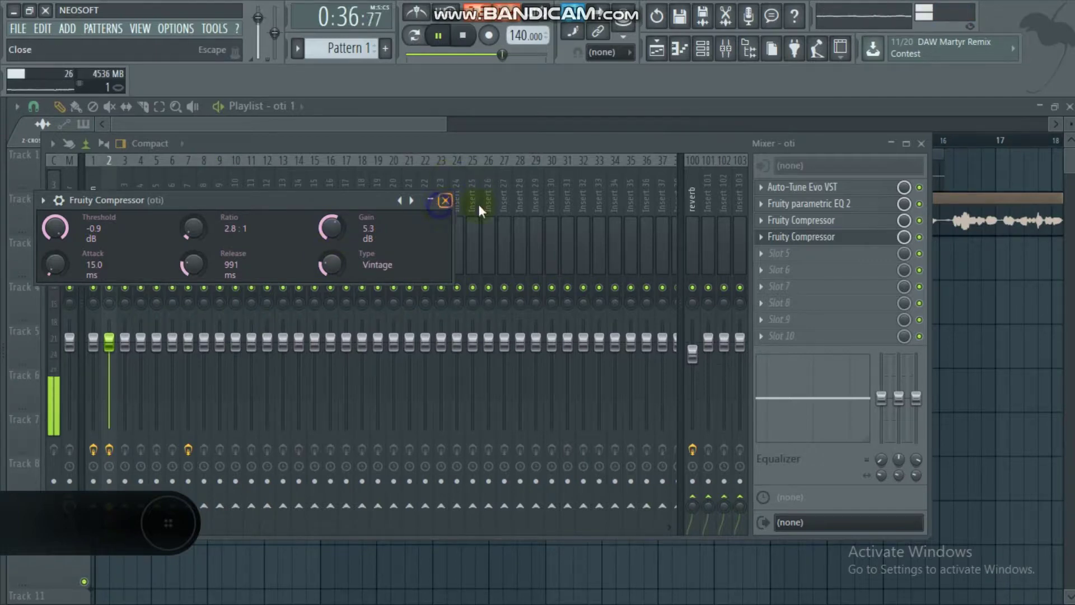
click(445, 201)
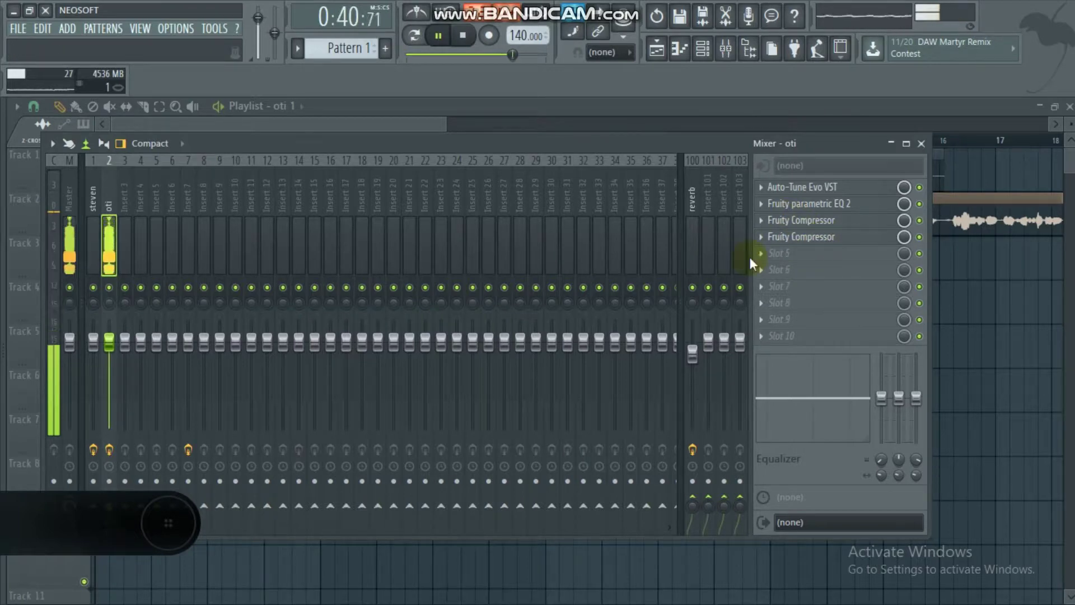
Route the oti channel to Insert 101 with the send level at about 70%
click(760, 255)
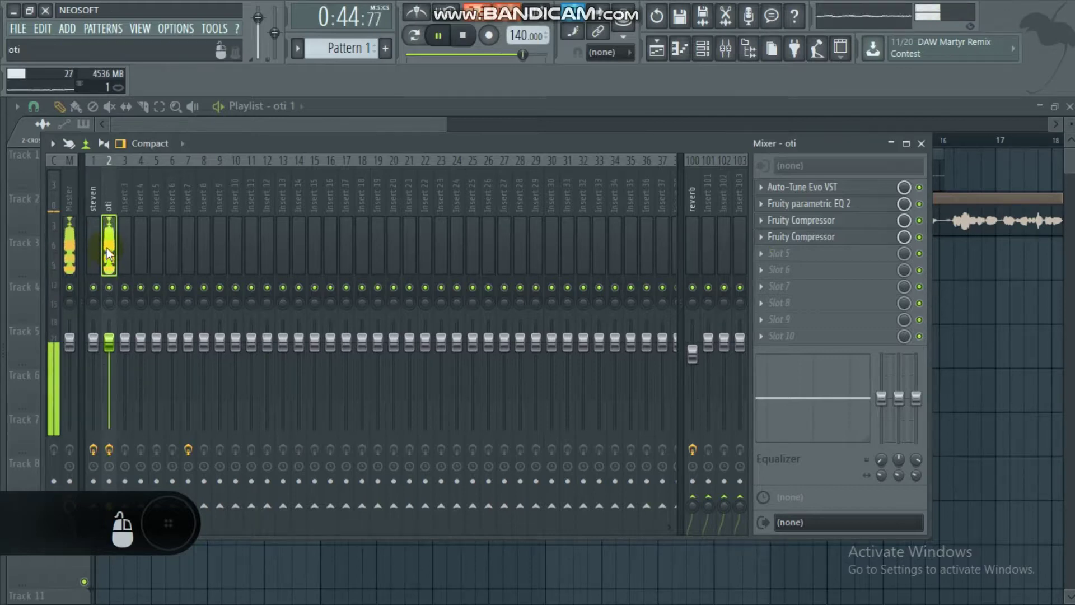
click(708, 480)
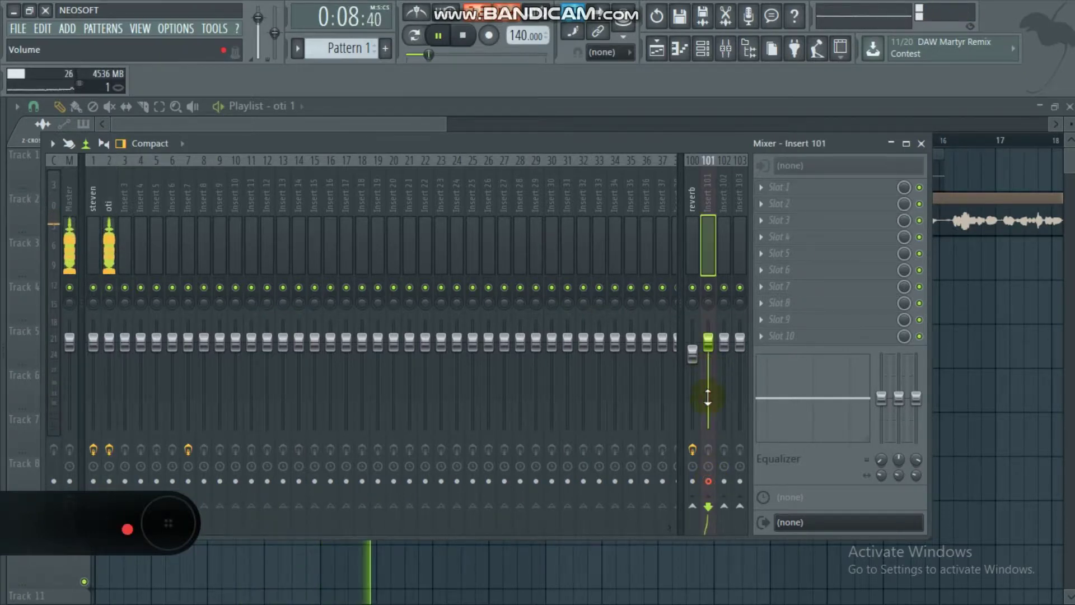
click(105, 244)
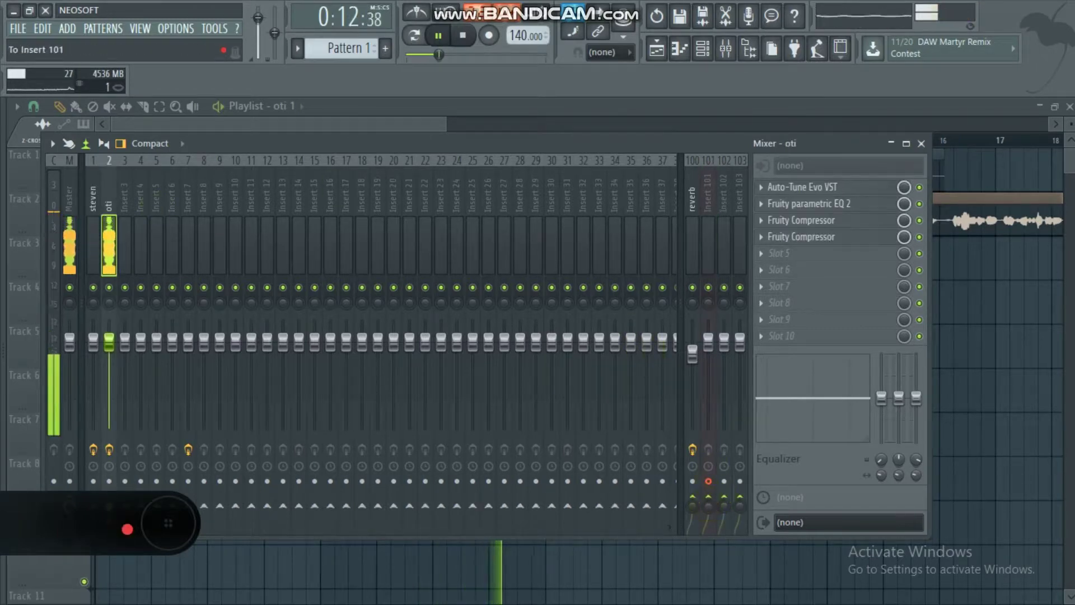
drag(707, 504, 706, 493)
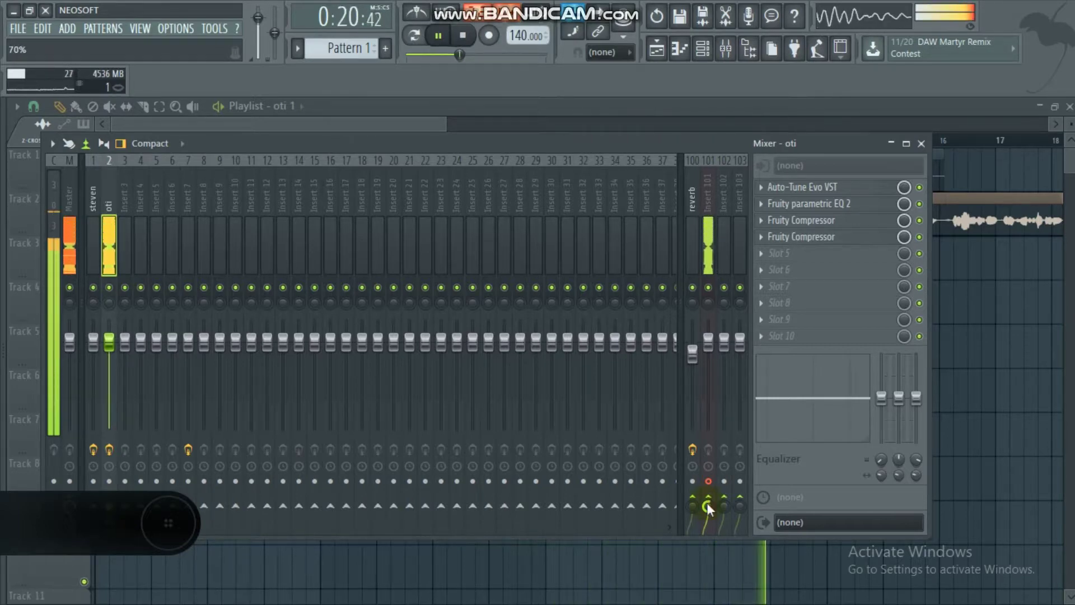
Load Fruity Reeverb 2 on Insert 101 with size 67 and 2.0 s decay, and lower its fader
click(710, 233)
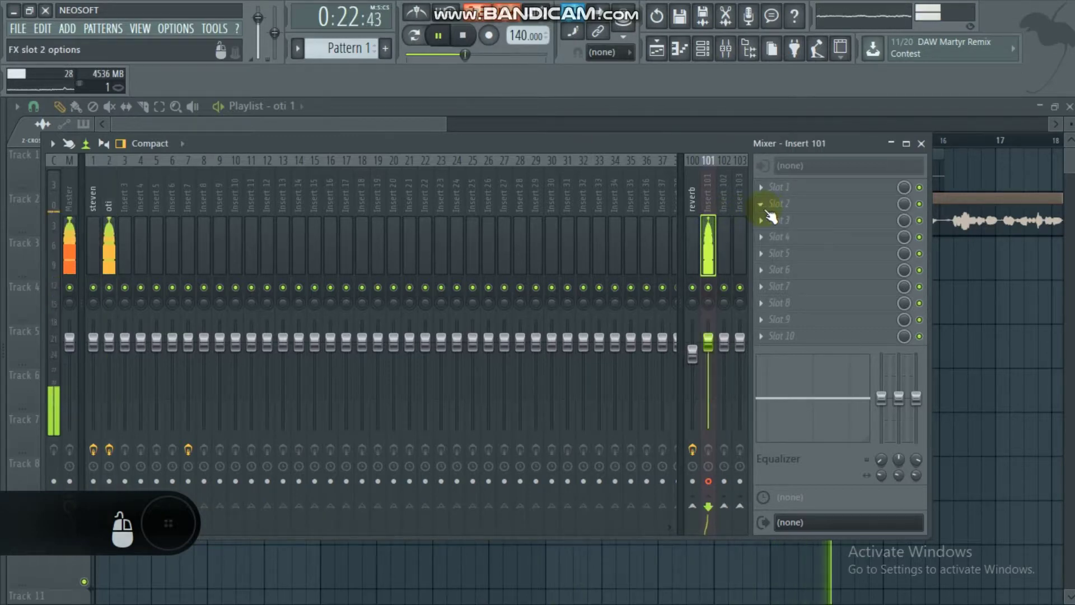
click(767, 210)
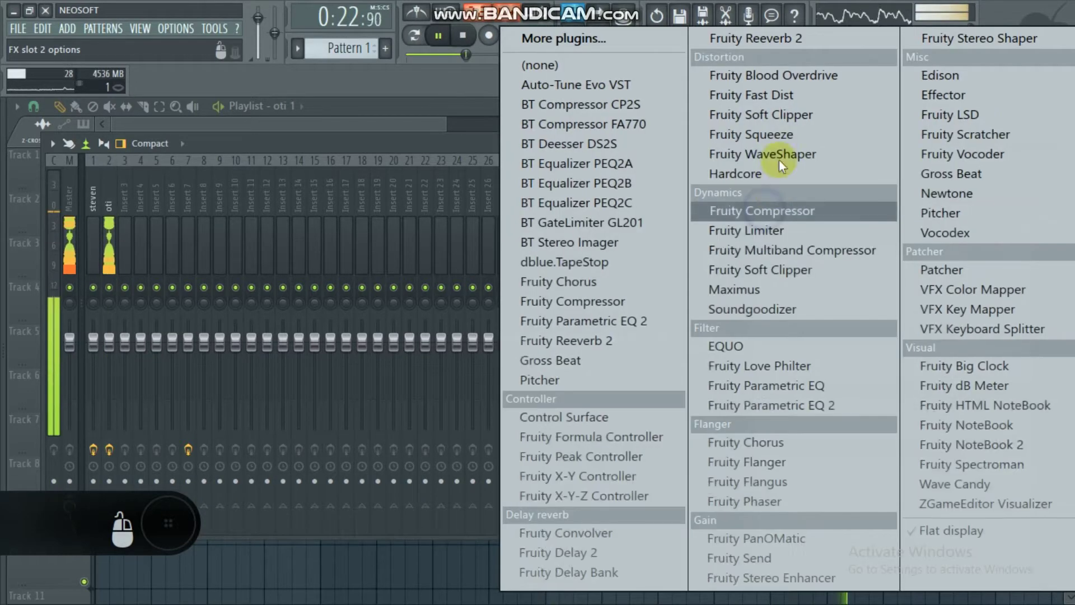
click(640, 342)
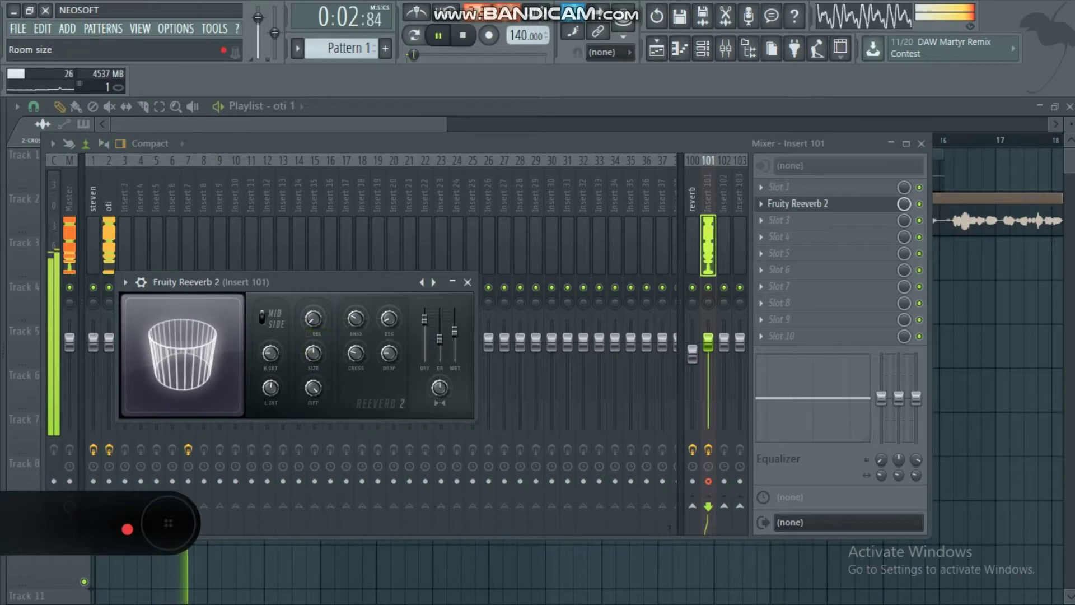
drag(318, 344, 317, 353)
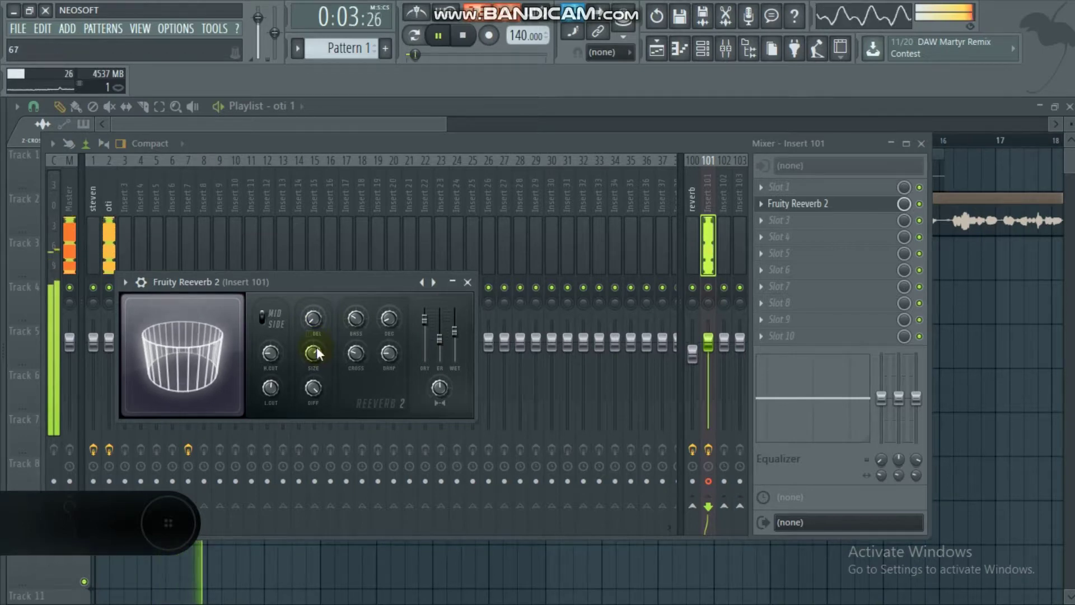
drag(390, 321, 390, 319)
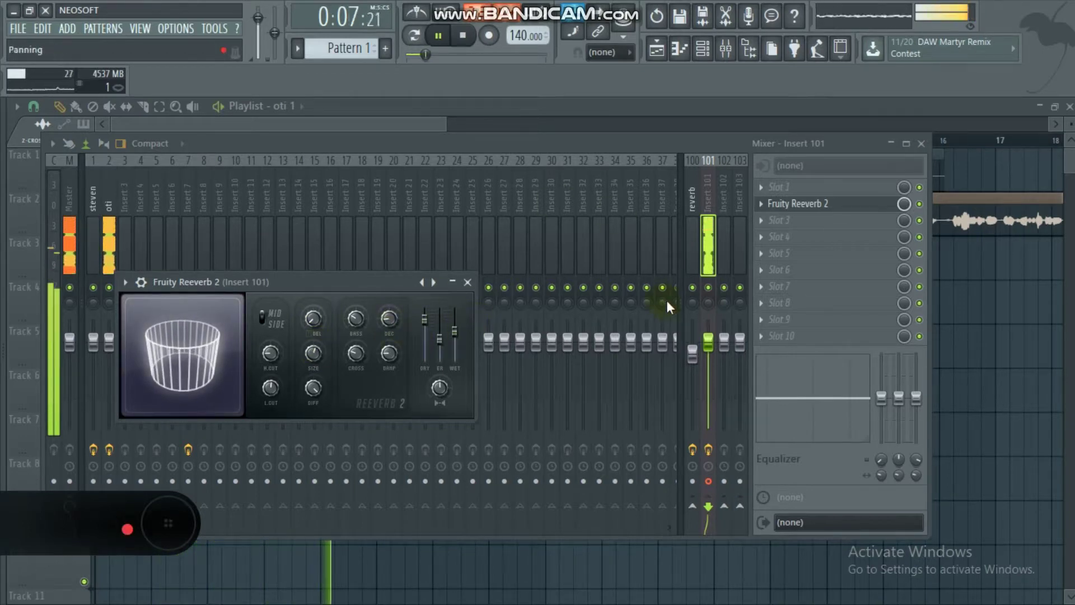
drag(709, 341, 709, 367)
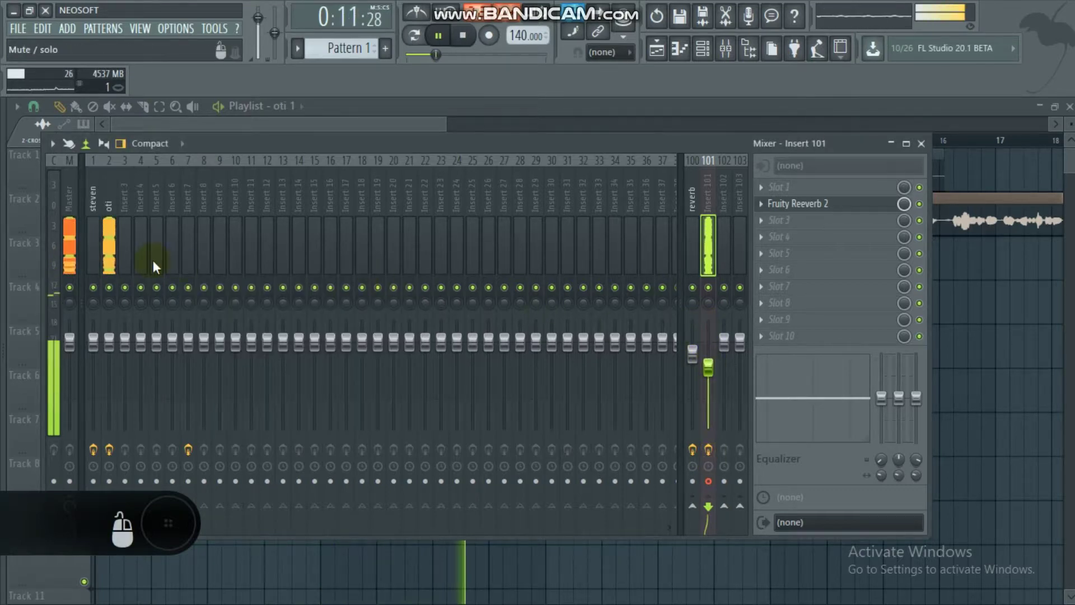
click(106, 252)
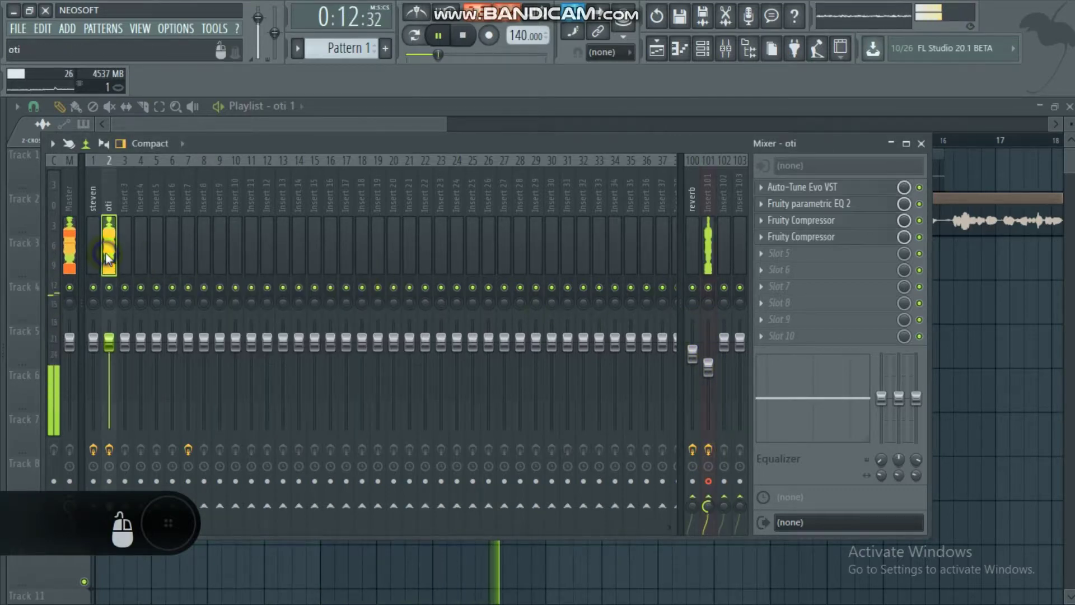
Set the first oti compressor's gain to 1.2 dB and the second's to 7.8 dB
click(815, 220)
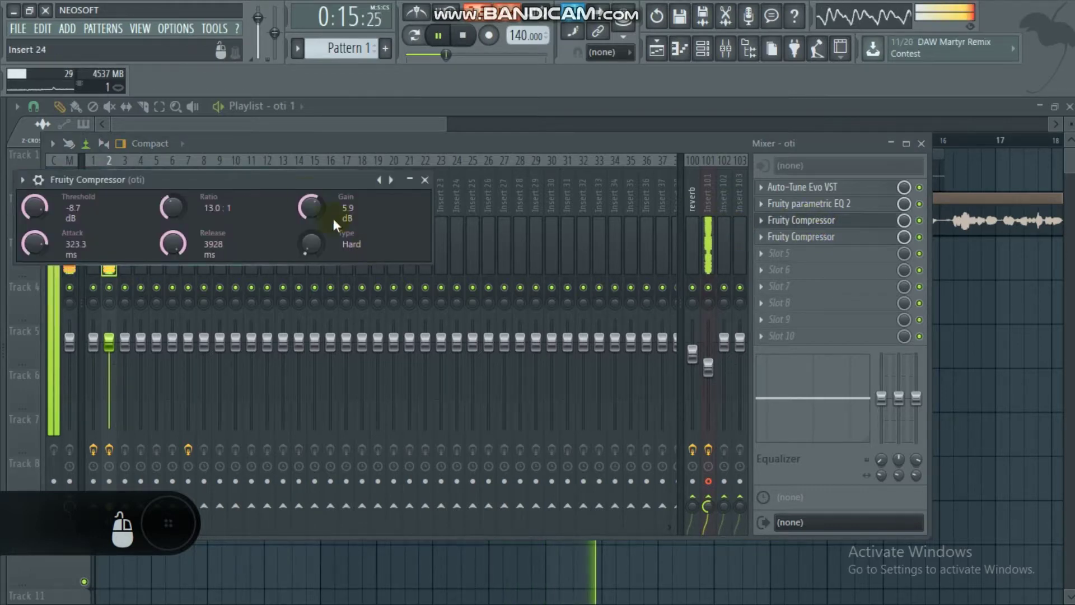
drag(311, 198, 311, 229)
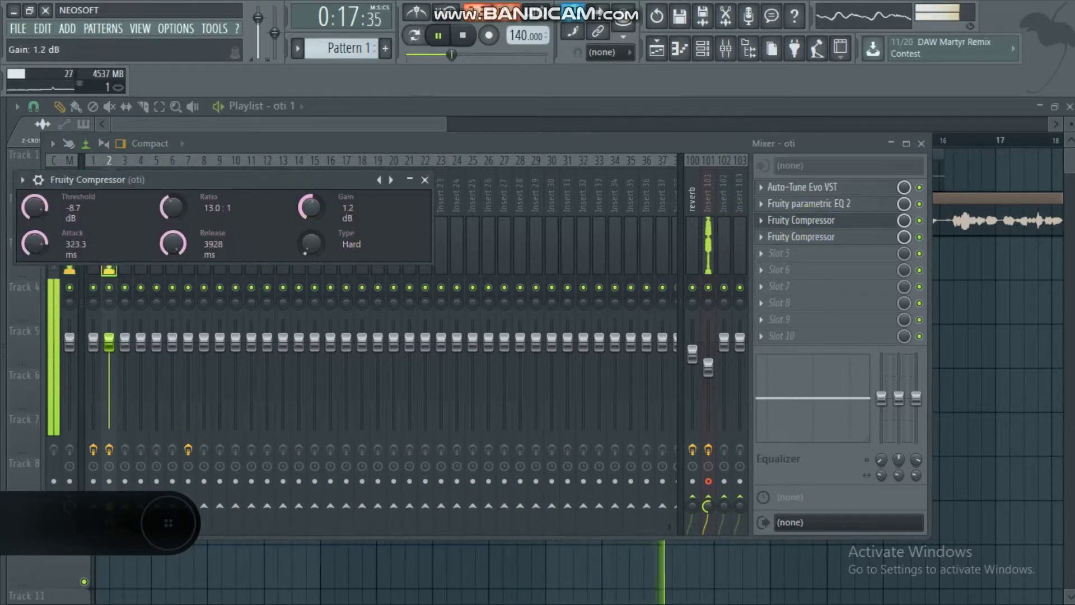
click(795, 236)
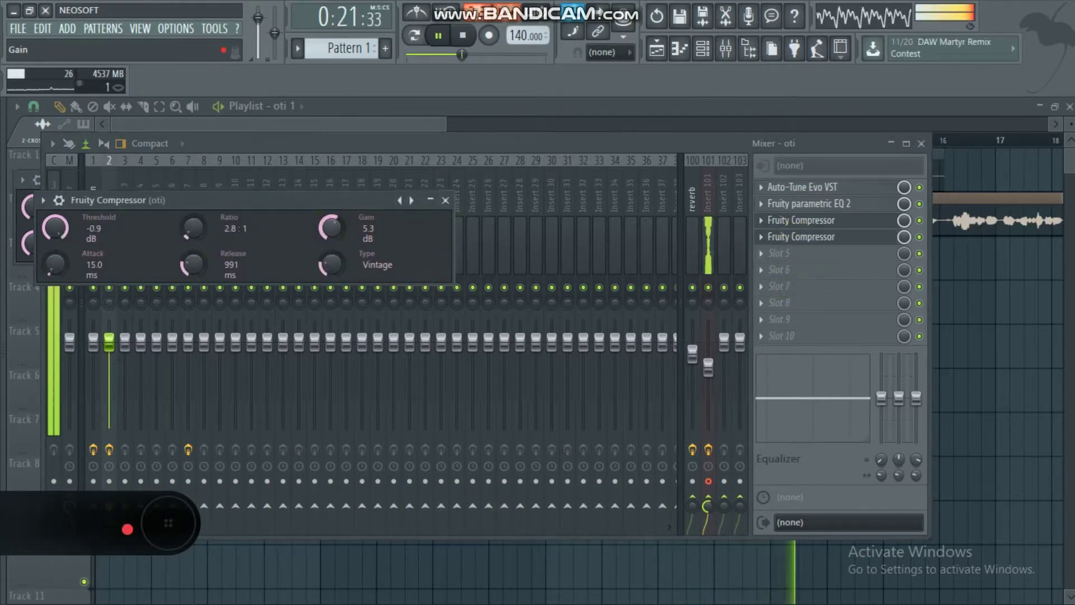
drag(326, 228, 326, 228)
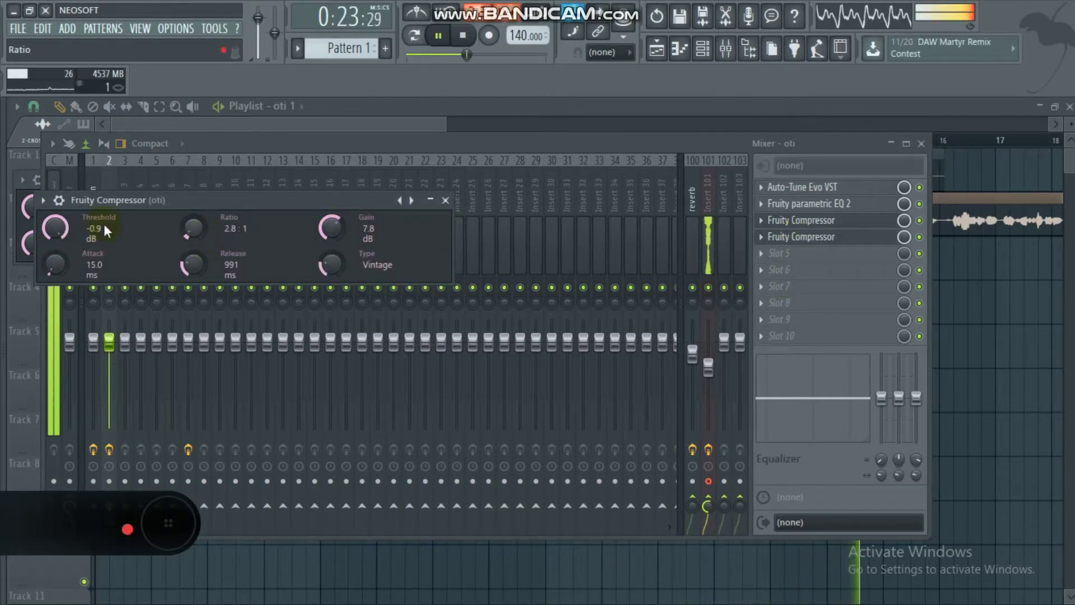
click(445, 200)
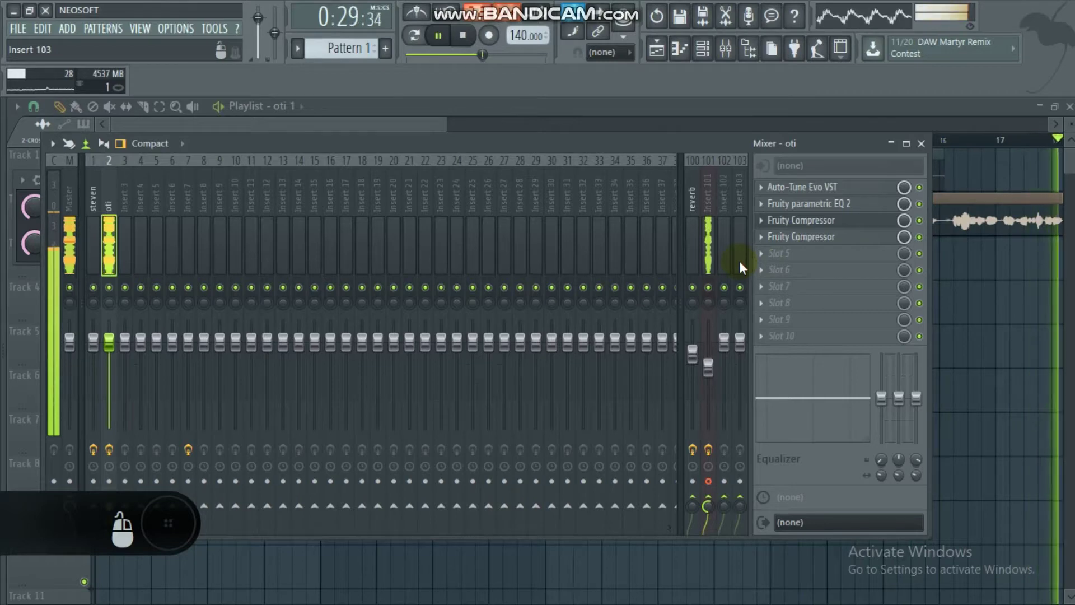
Set Insert 101's Fruity Reeverb 2 wet to 76% and load Fruity Delay 2 into slot 3
click(707, 255)
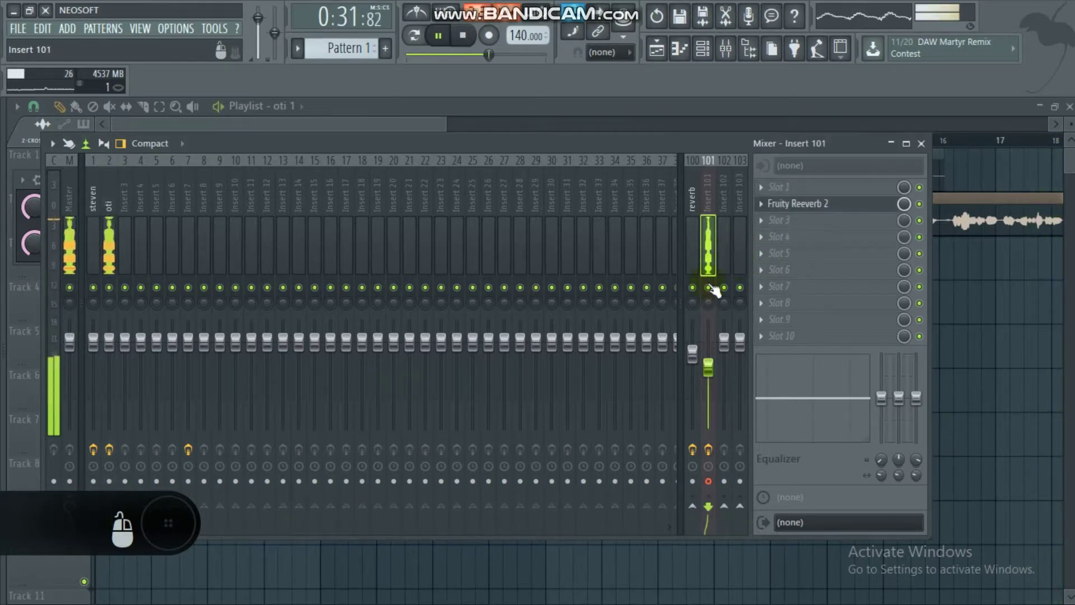
click(822, 202)
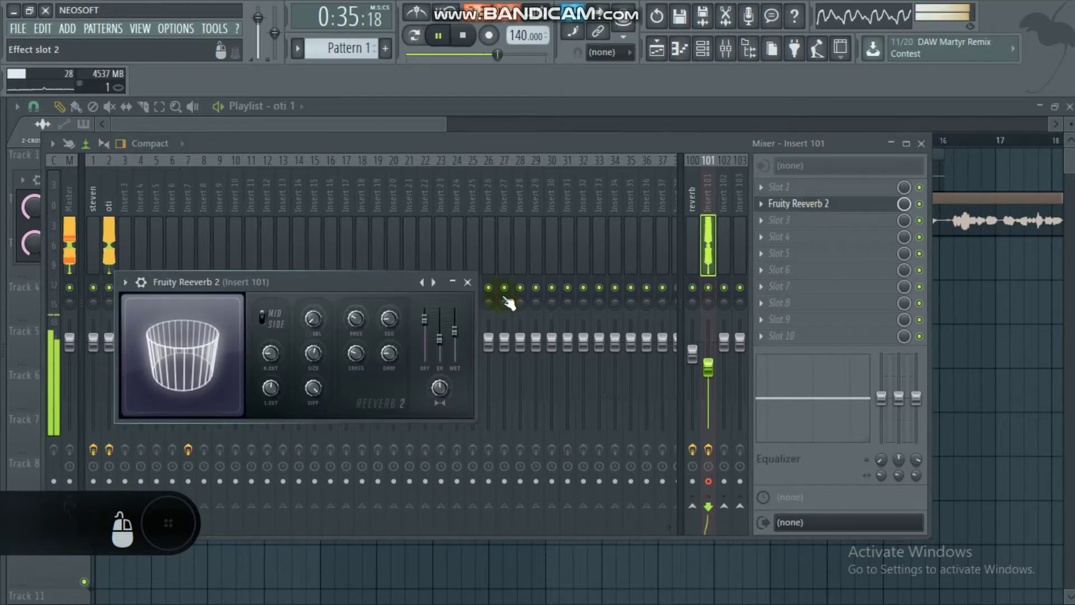
drag(454, 330, 455, 329)
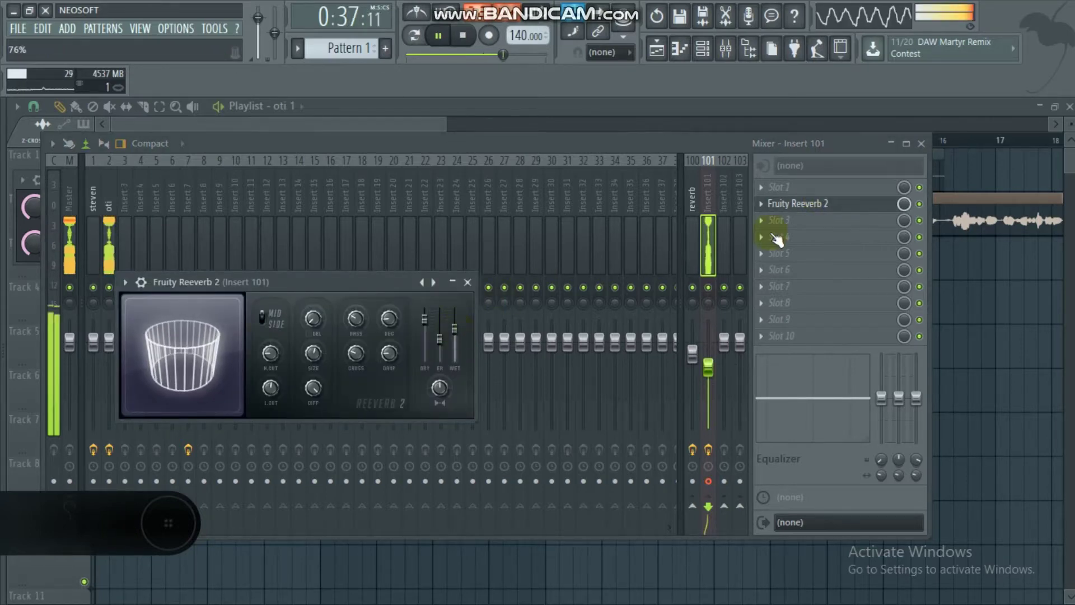
click(775, 220)
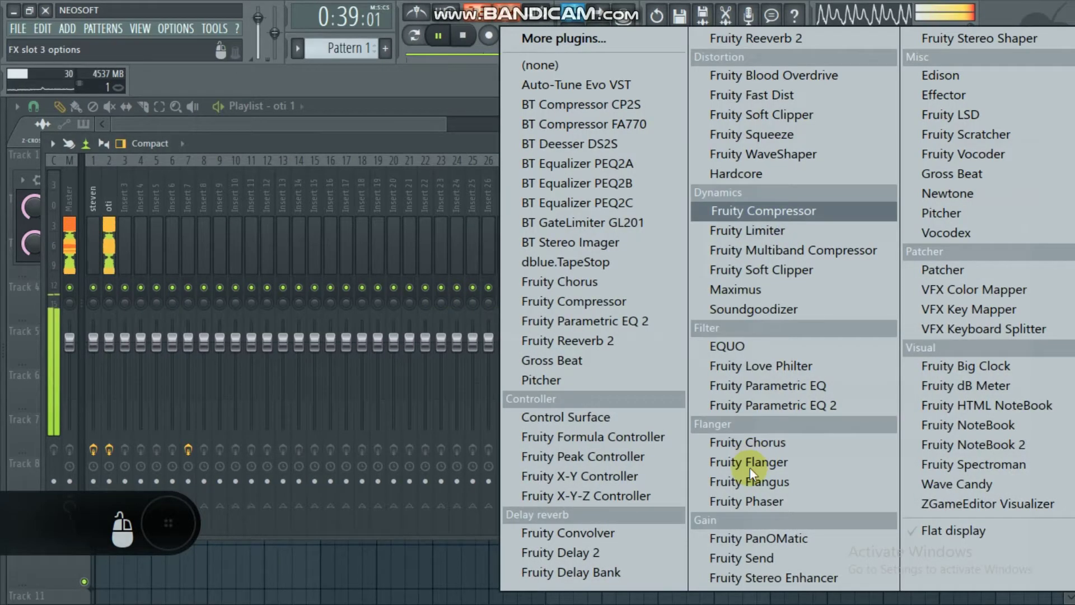
click(627, 552)
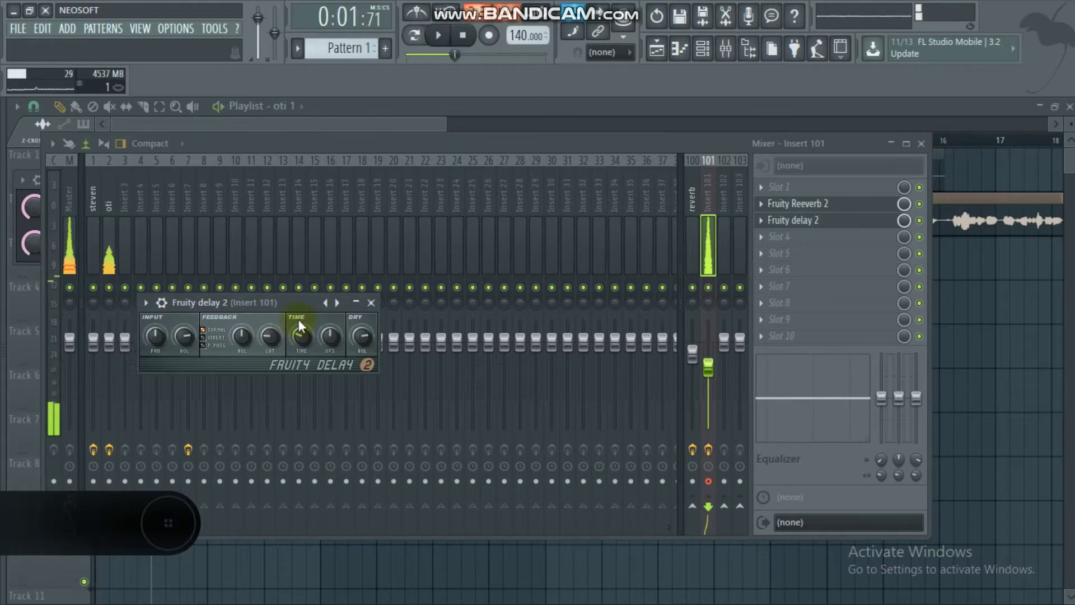
With playback running, adjust Fruity Delay 2's feedback cut and boost Insert 101's EQ high band
key(space)
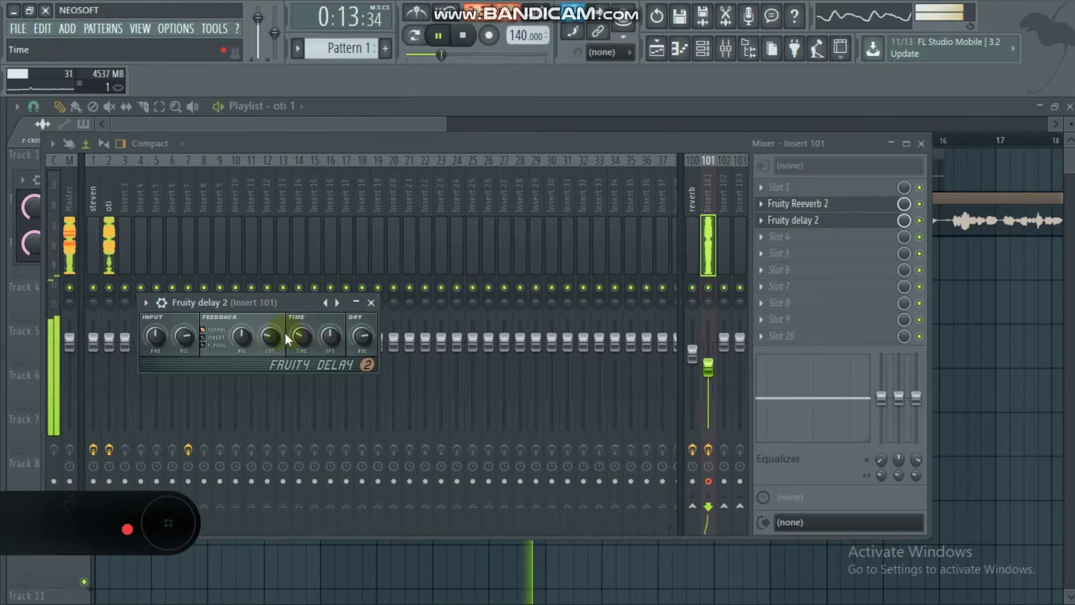
drag(285, 331, 284, 348)
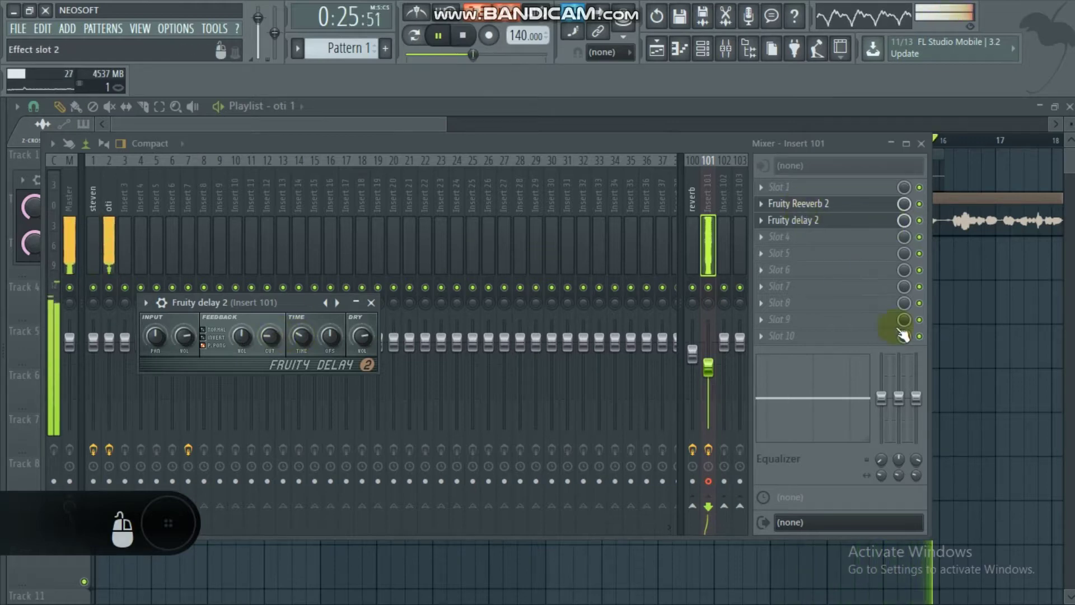
mouse_move(916, 397)
mouse_down()
mouse_move(916, 383)
mouse_move(901, 394)
mouse_up()
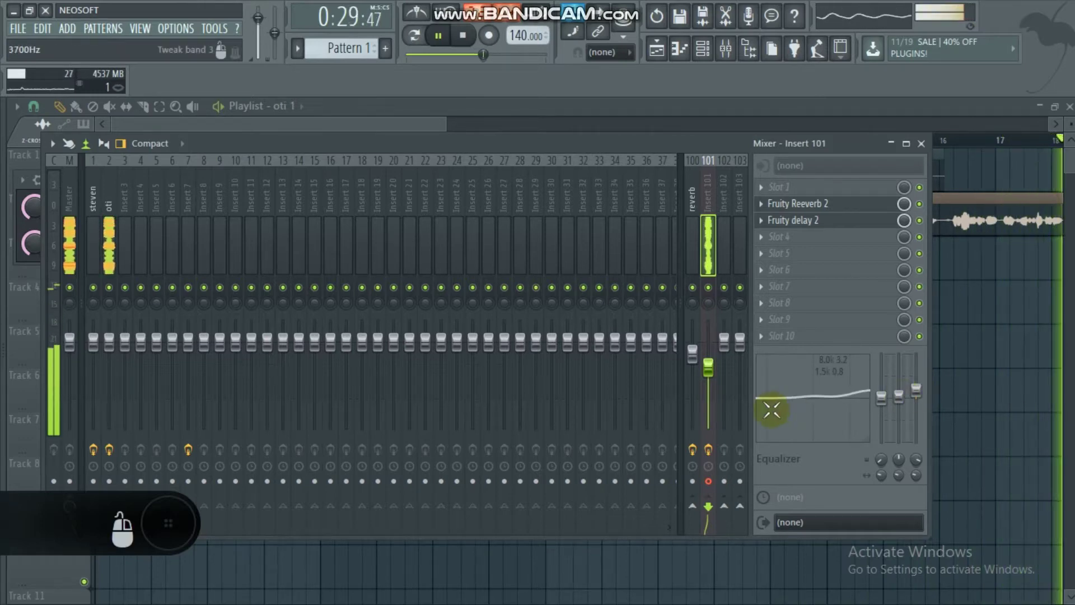
Dip Insert 101's EQ low band by 2.4 dB near 90 Hz and reopen Fruity Reeverb 2
drag(771, 409, 797, 406)
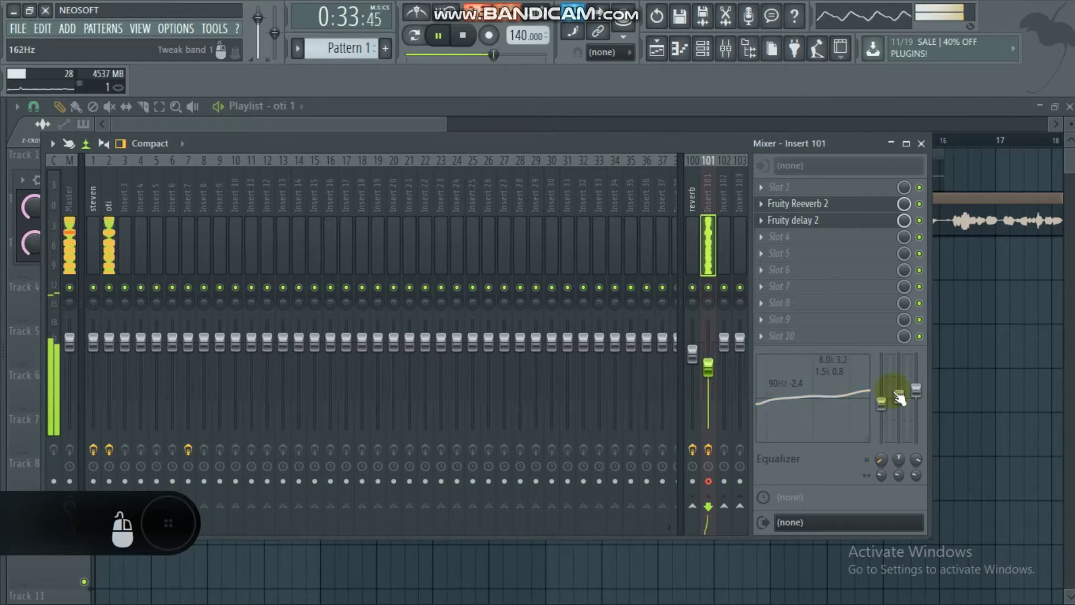
click(816, 208)
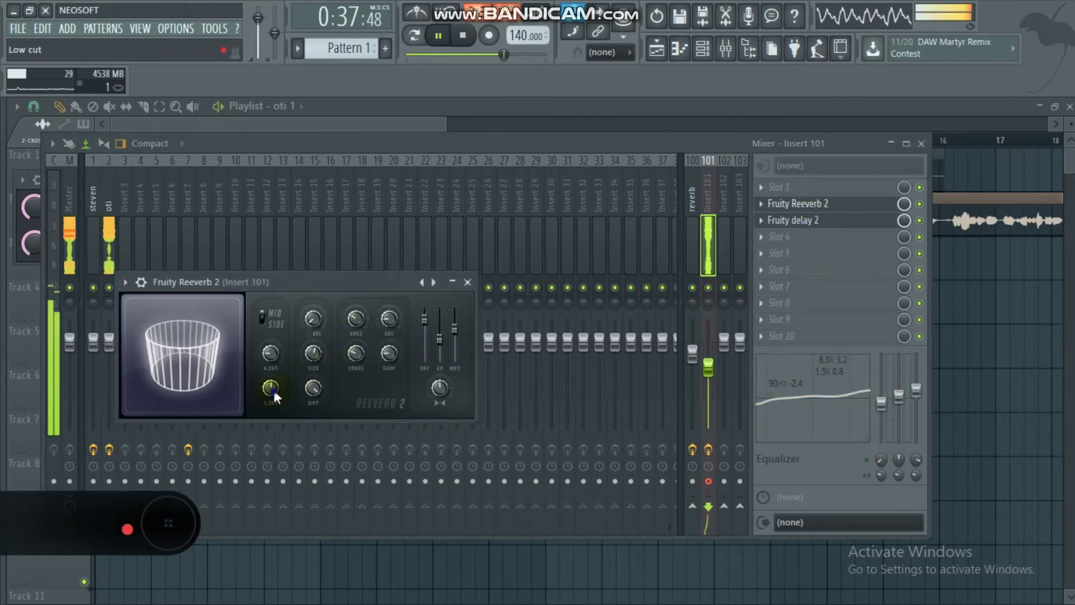
Raise Fruity Reeverb 2's wet level to 88%, adjust its decay, and replay the song
click(274, 390)
drag(456, 329, 456, 323)
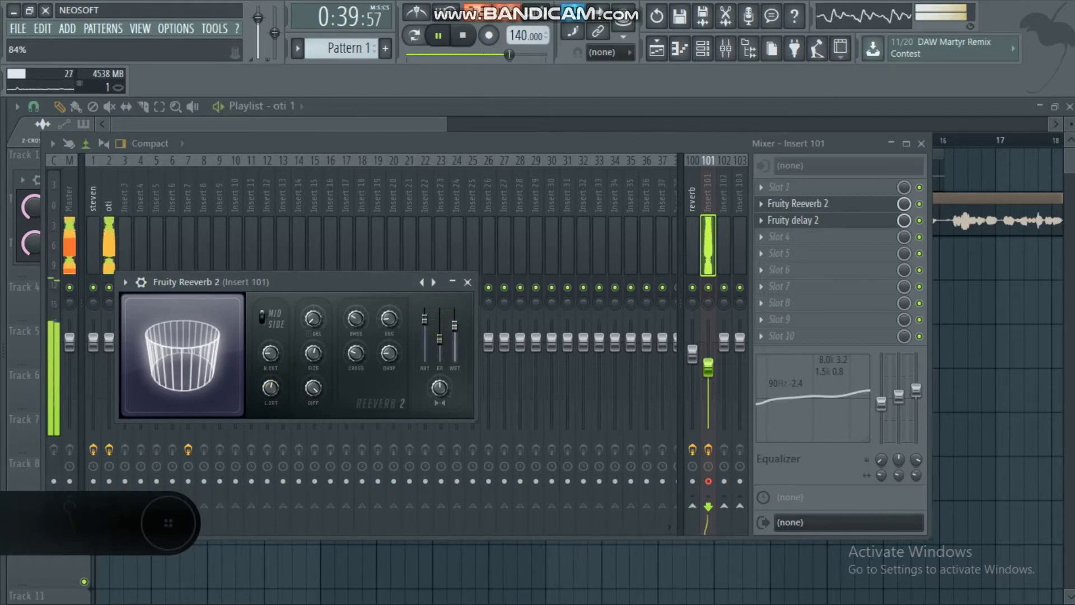
click(468, 282)
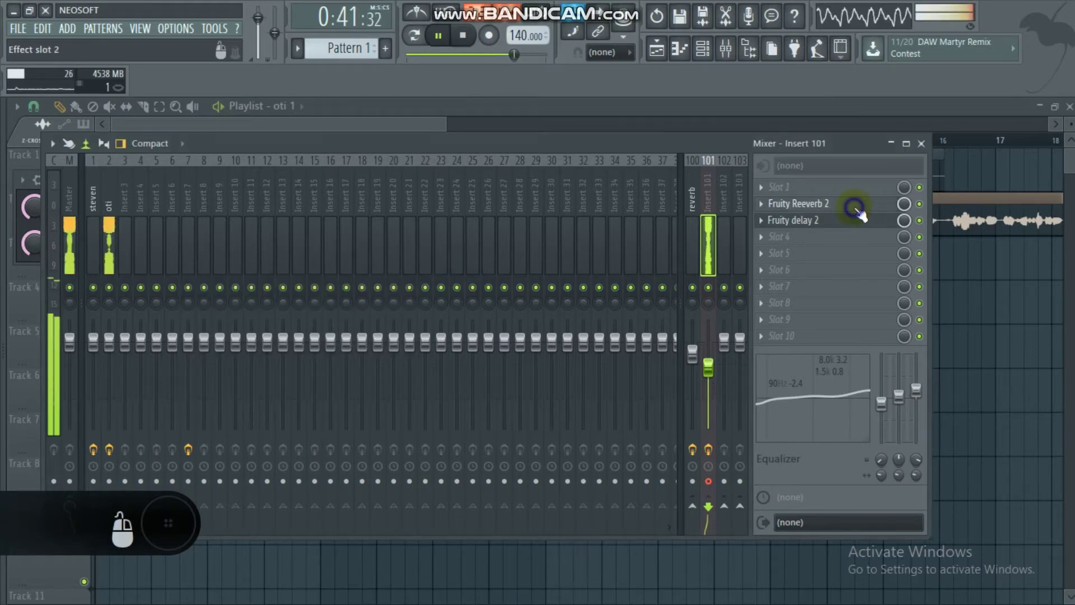
click(856, 210)
drag(386, 321, 386, 316)
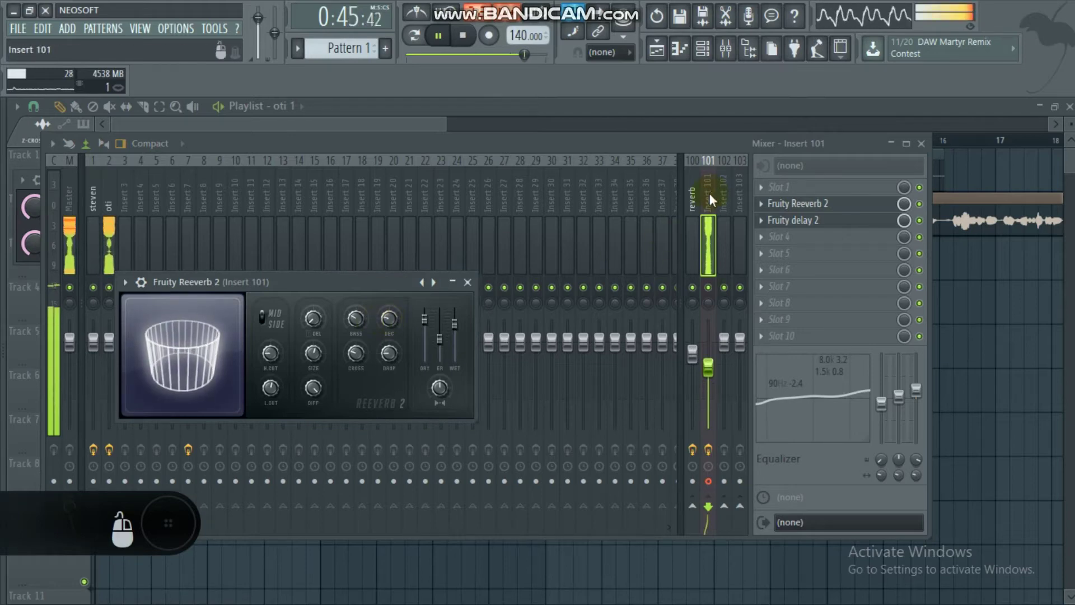
click(731, 149)
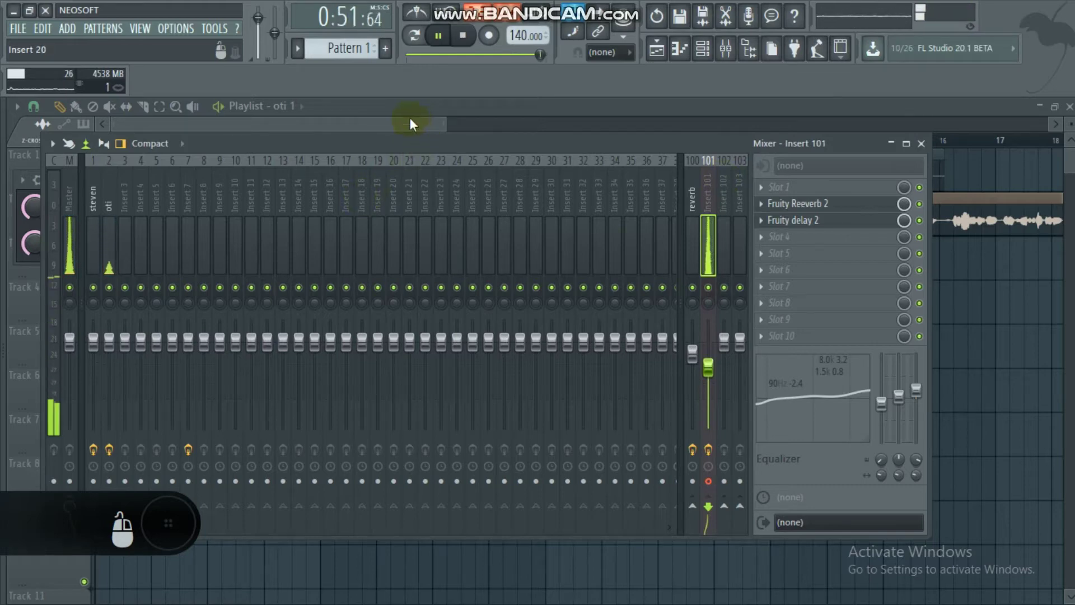
key(space)
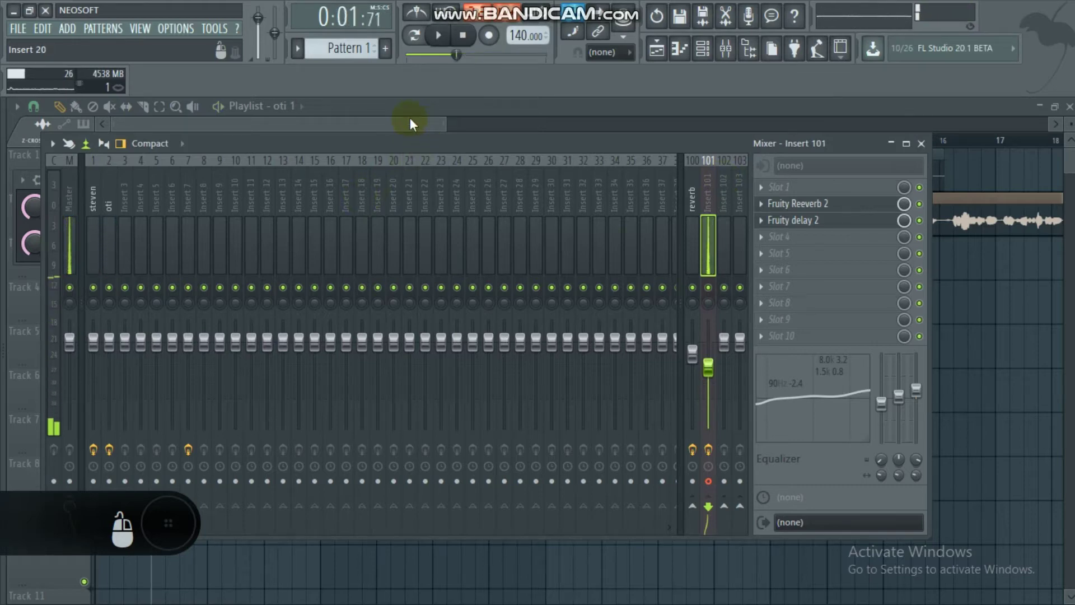
key(space)
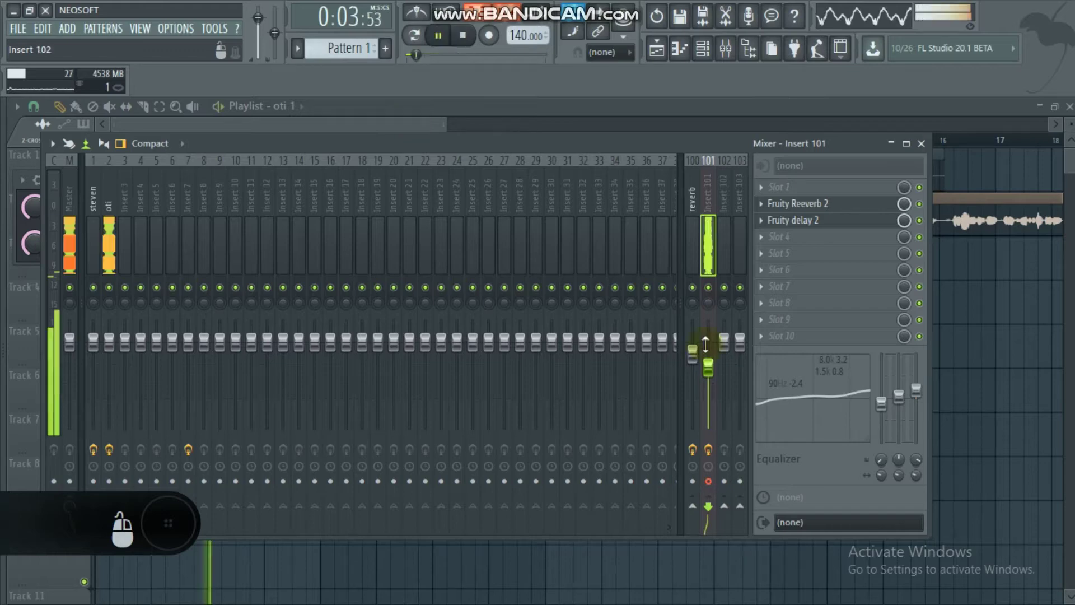
Zoom the playlist out to show bars 1–34, then stop playback
click(835, 206)
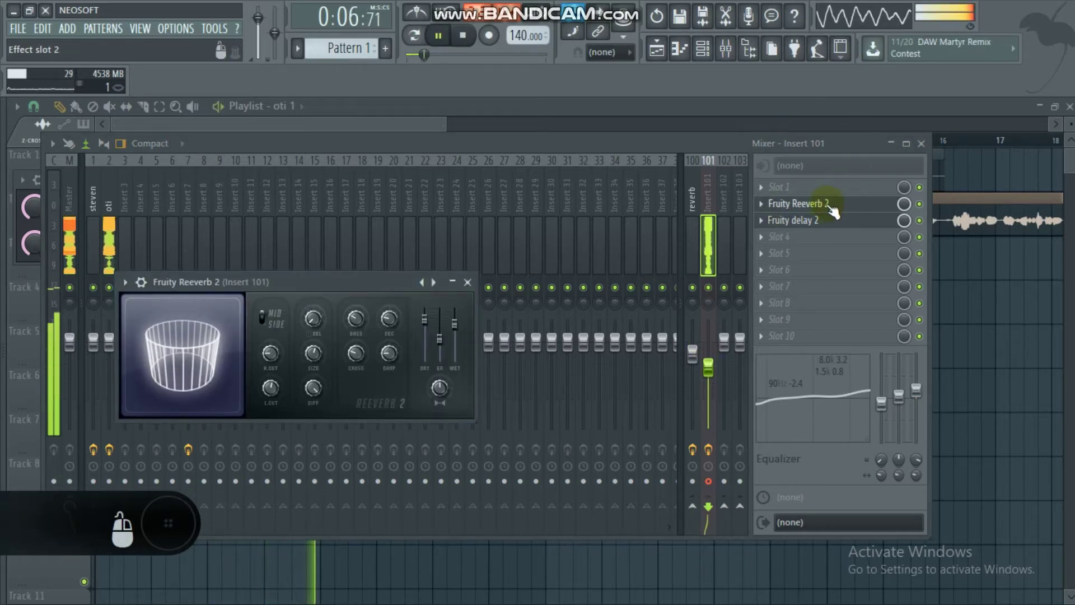
click(793, 135)
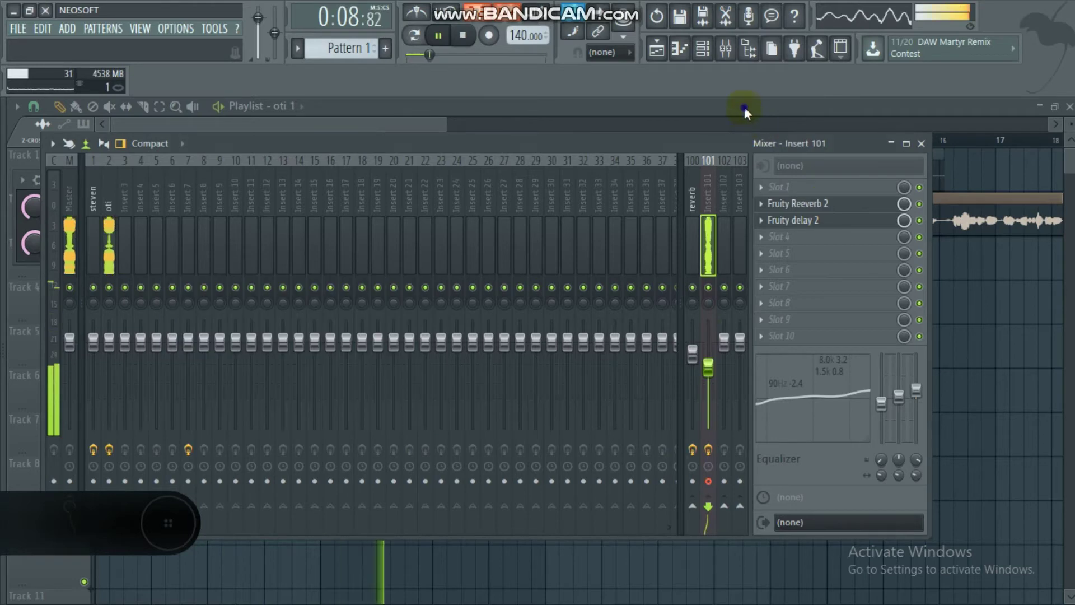
click(744, 106)
drag(448, 120, 756, 120)
key(space)
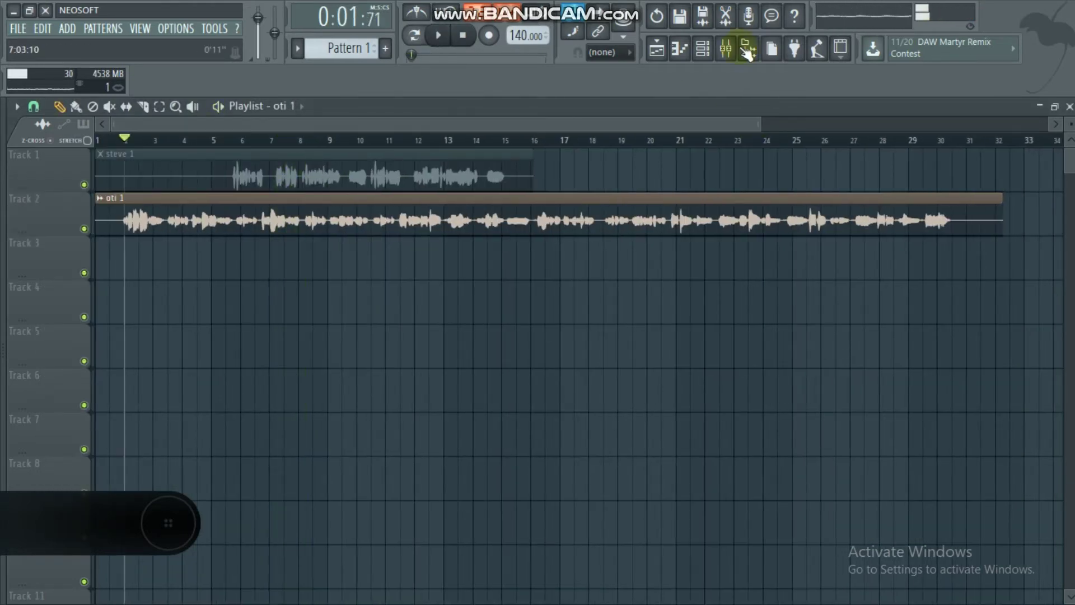
Save the oti mixer track's state as the preset 'oti's preset', with playback running
click(728, 48)
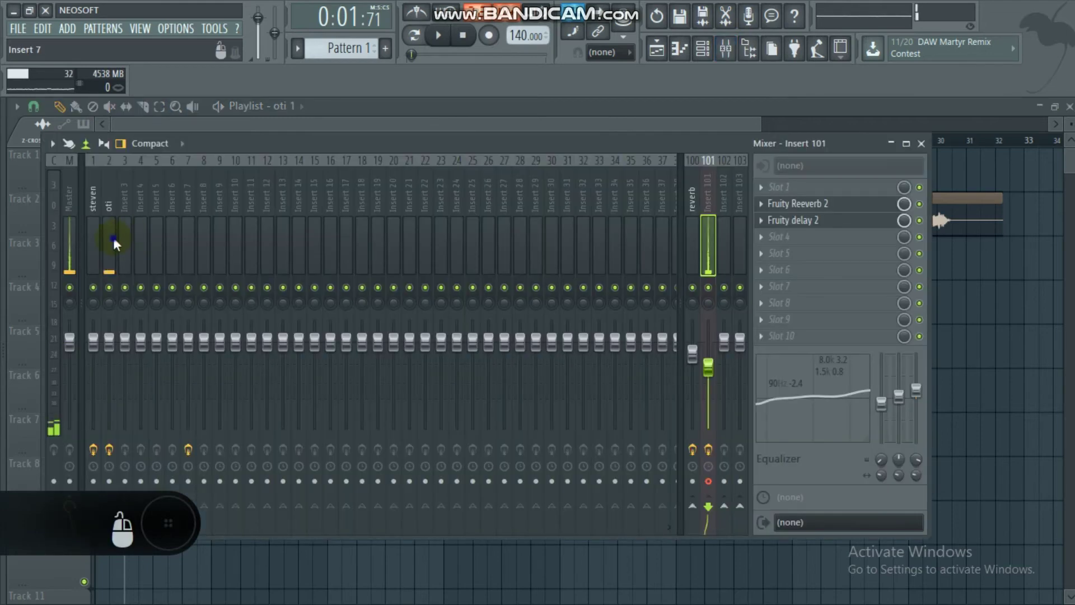
click(113, 237)
key(space)
right_click(113, 237)
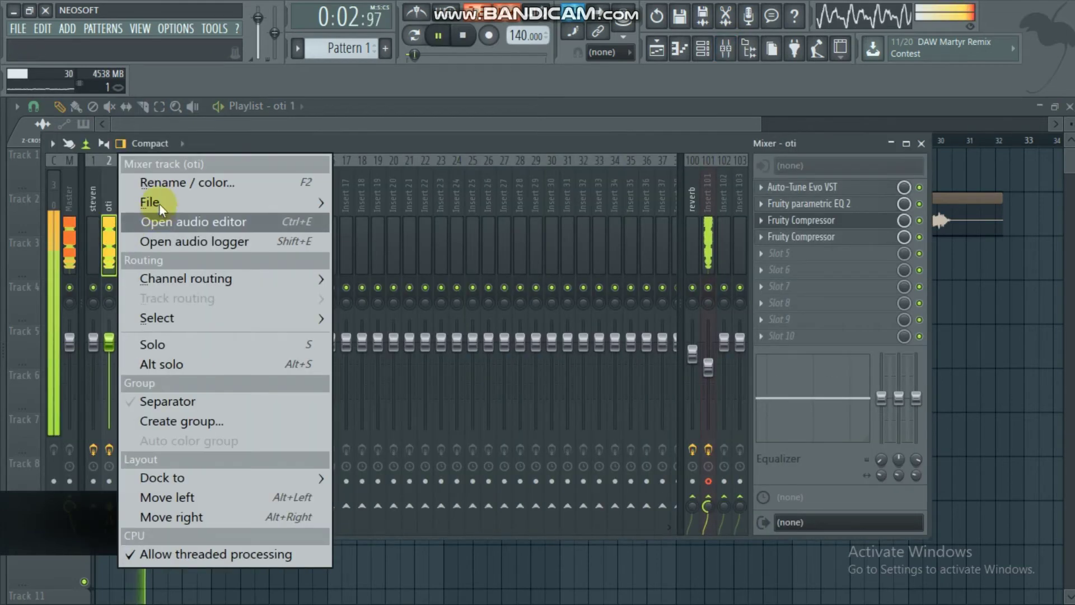
mouse_move(187, 202)
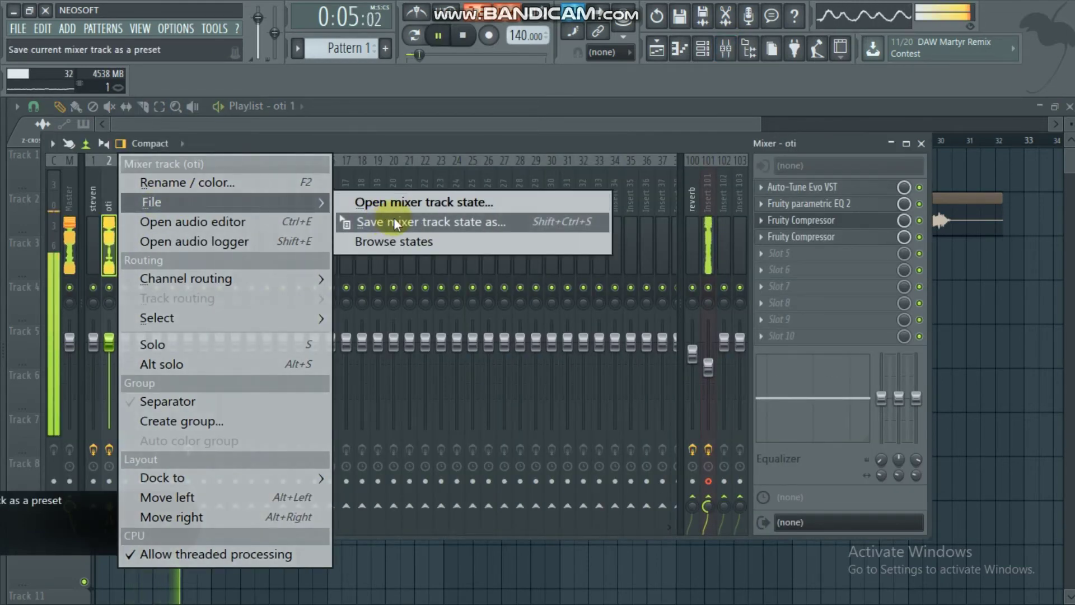
click(394, 223)
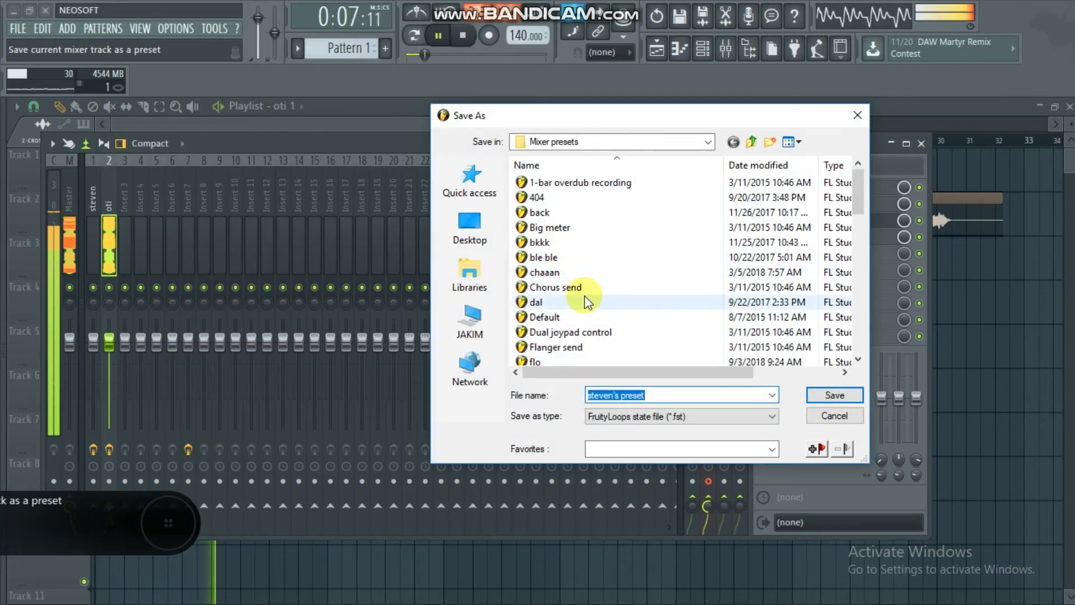
text(o)
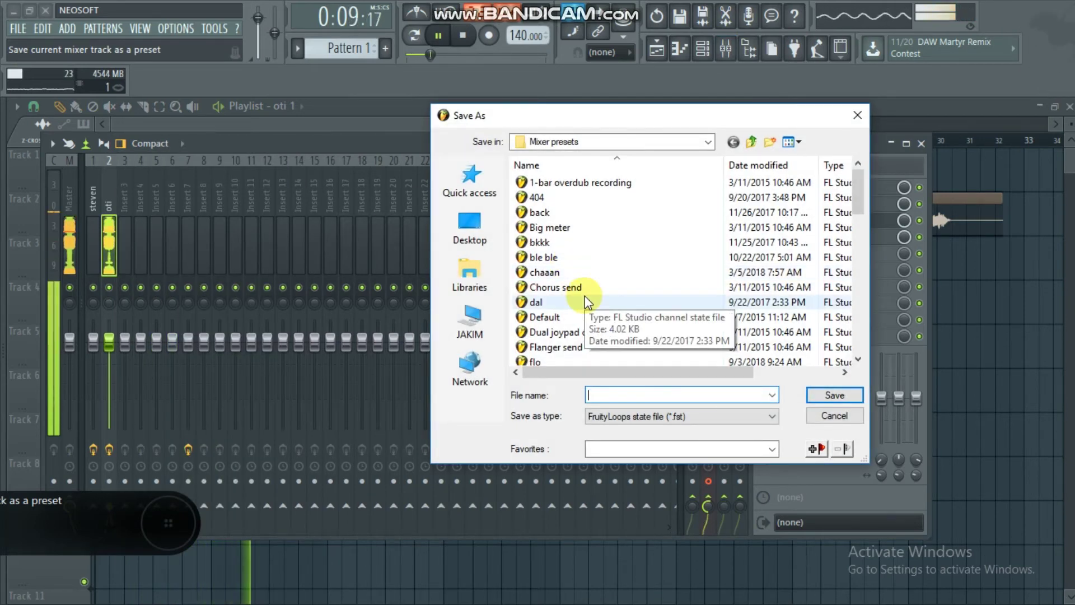
text(ti's )
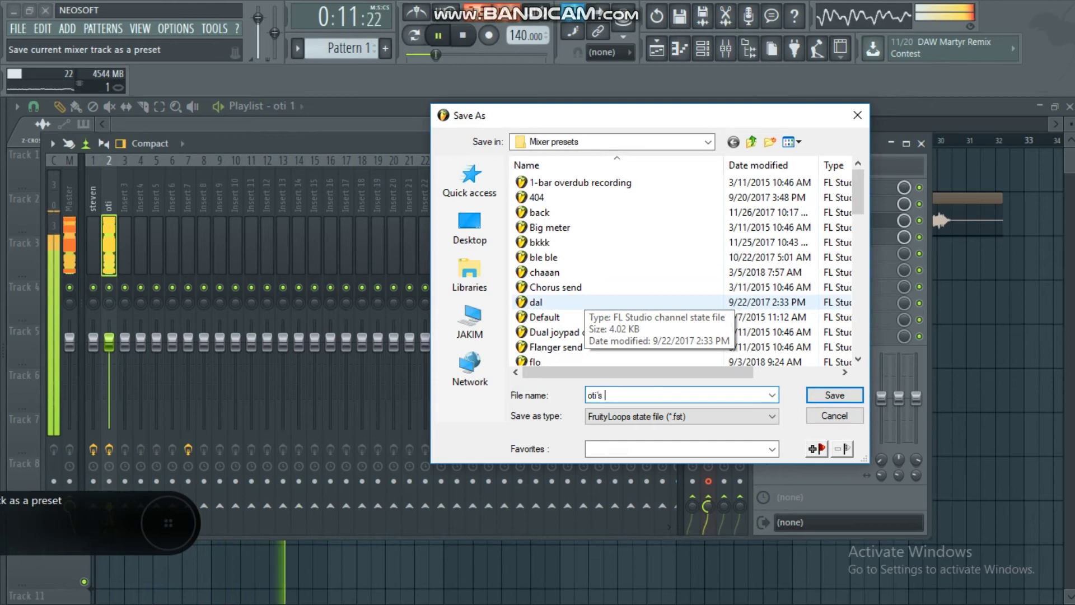
text(preset)
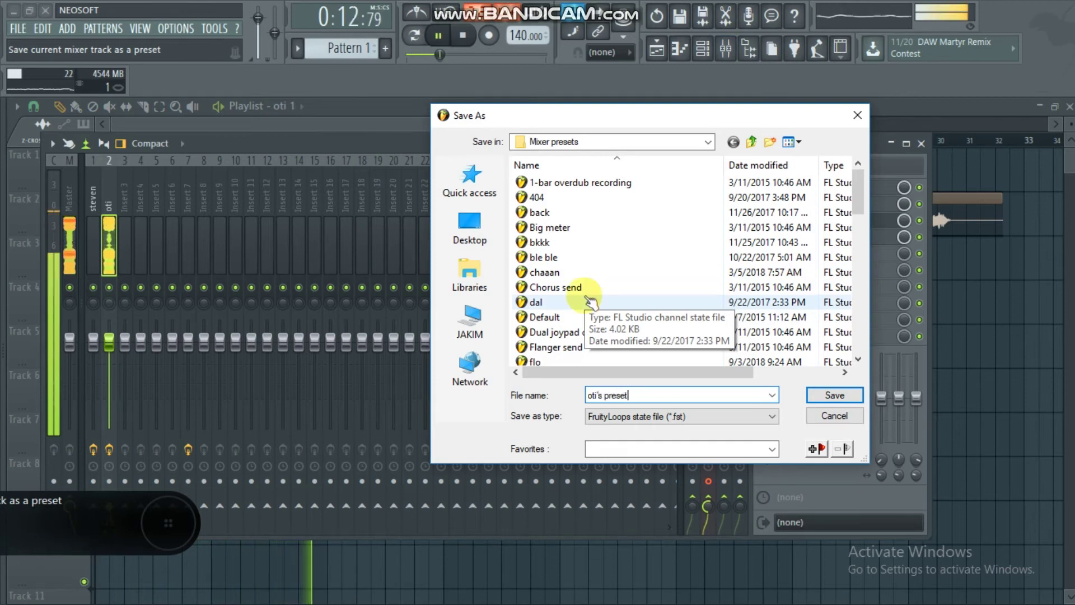
key(Return)
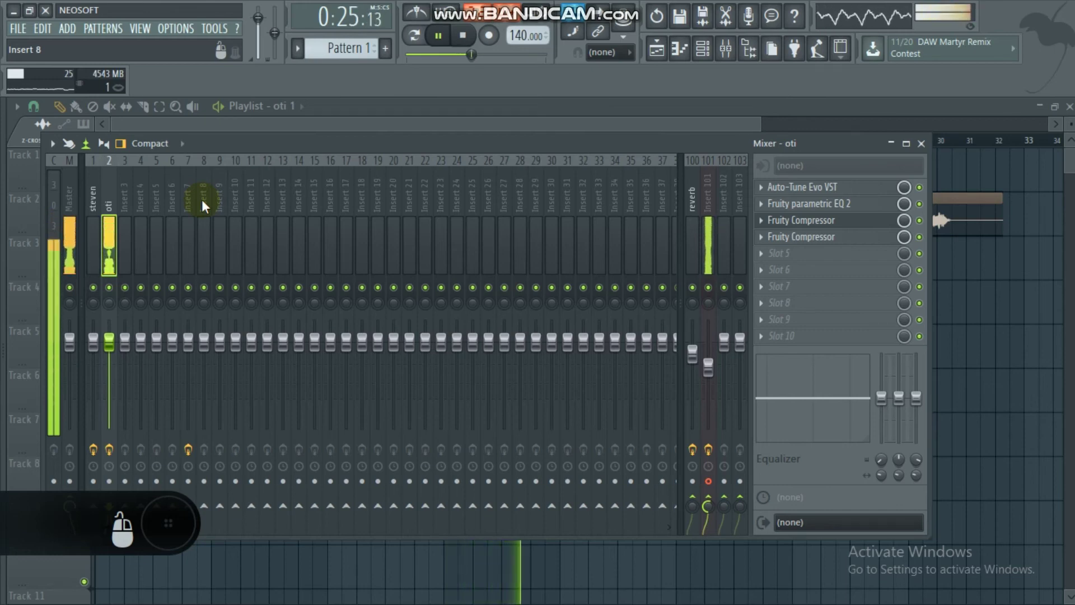
key(space)
Browse Insert 3's saved mixer track states without loading one, then return to the playlist
click(130, 217)
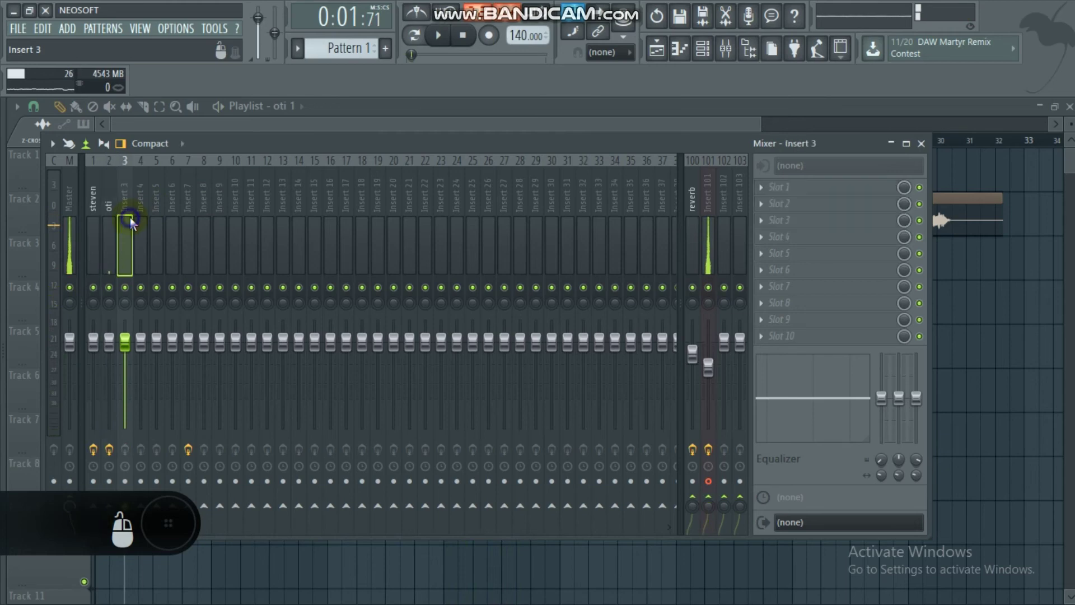
right_click(129, 217)
mouse_move(183, 200)
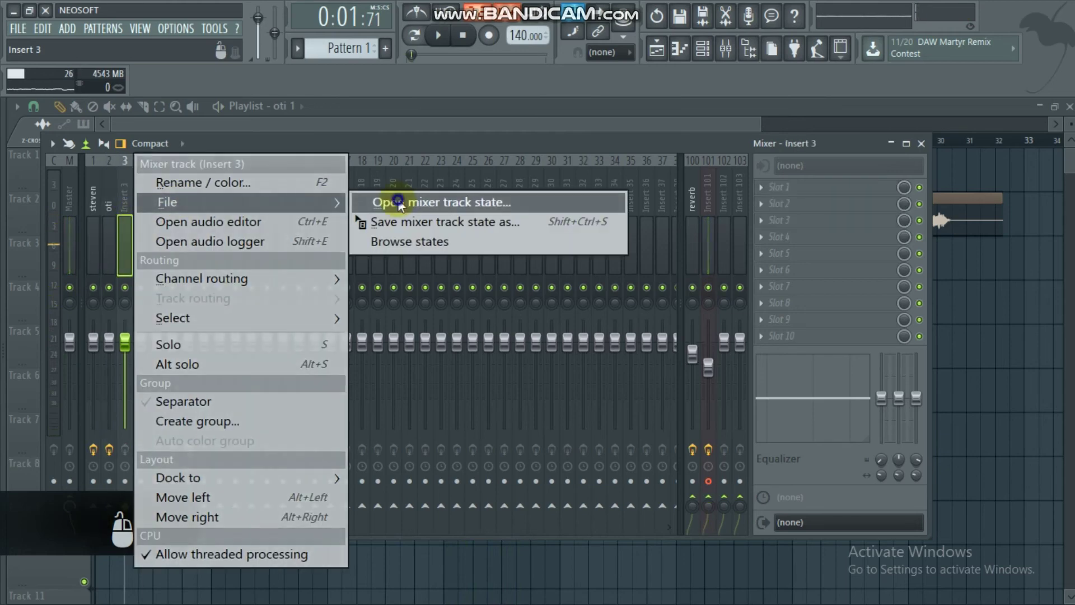
click(600, 202)
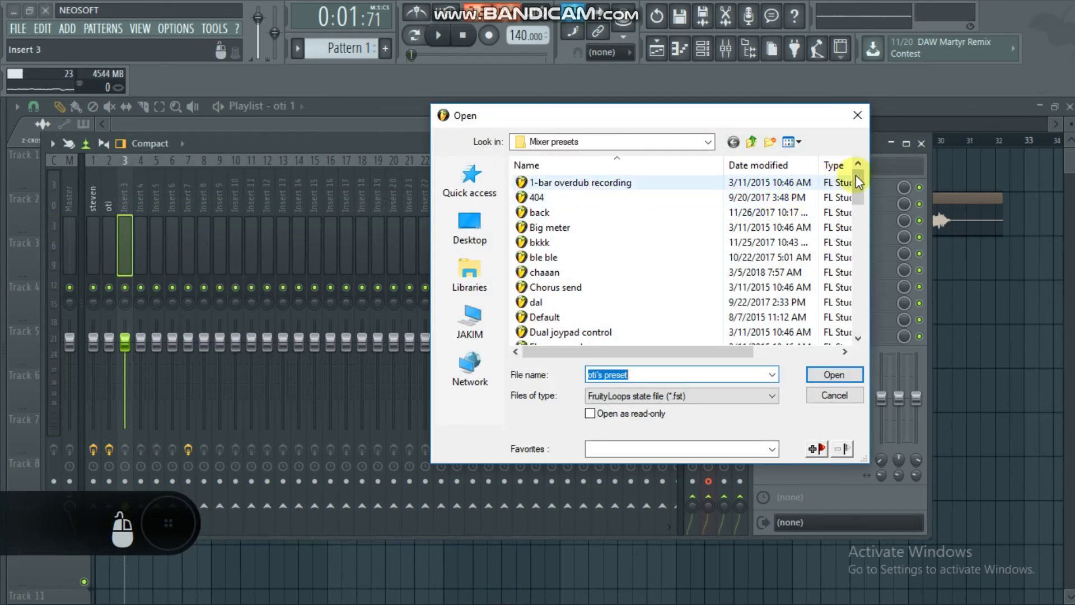
drag(854, 193, 845, 252)
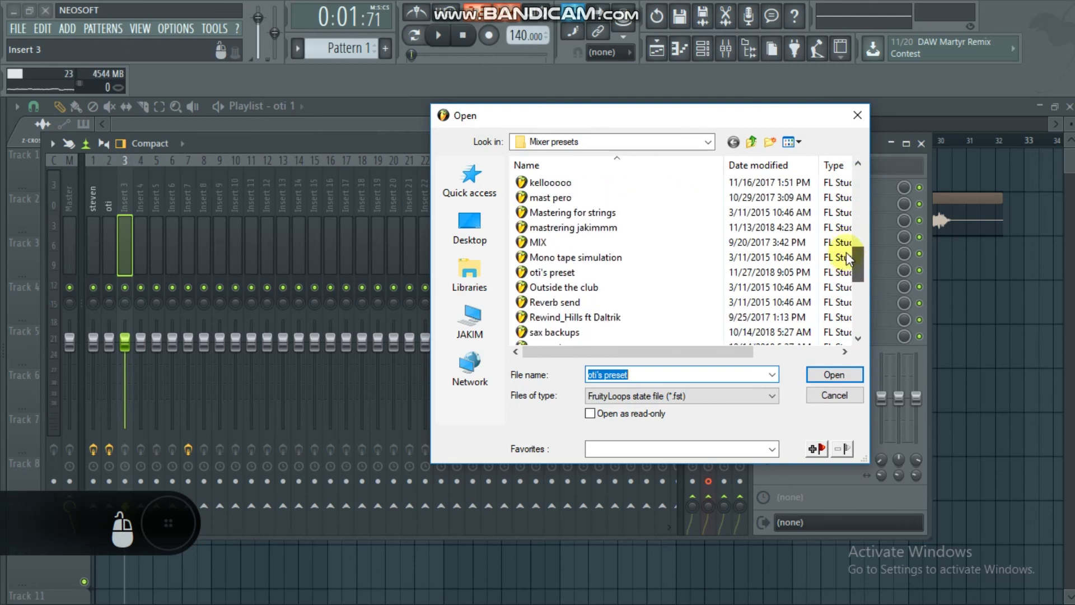
click(856, 114)
click(644, 119)
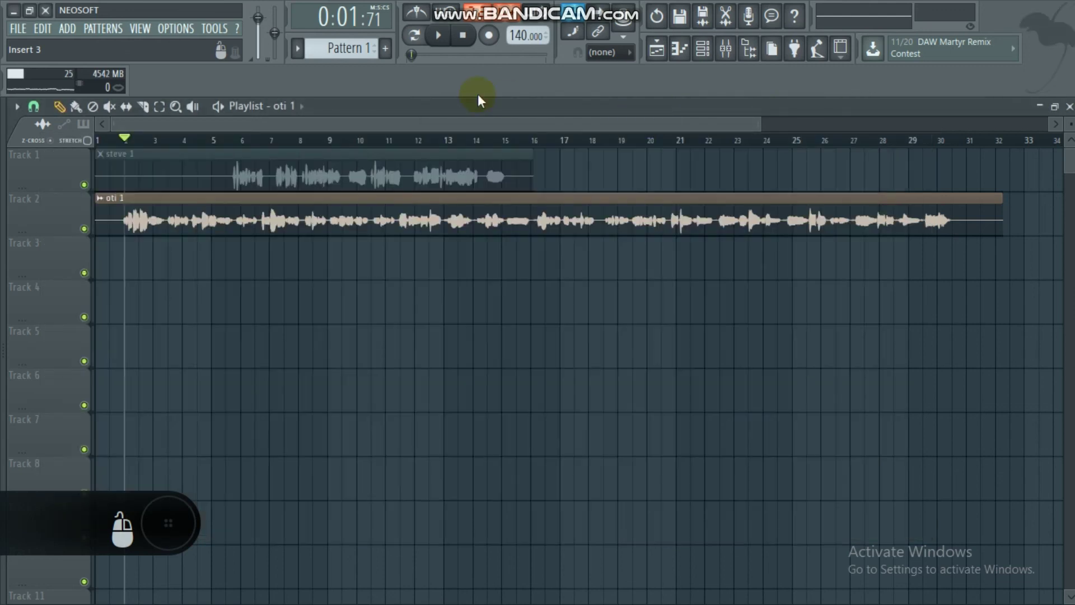